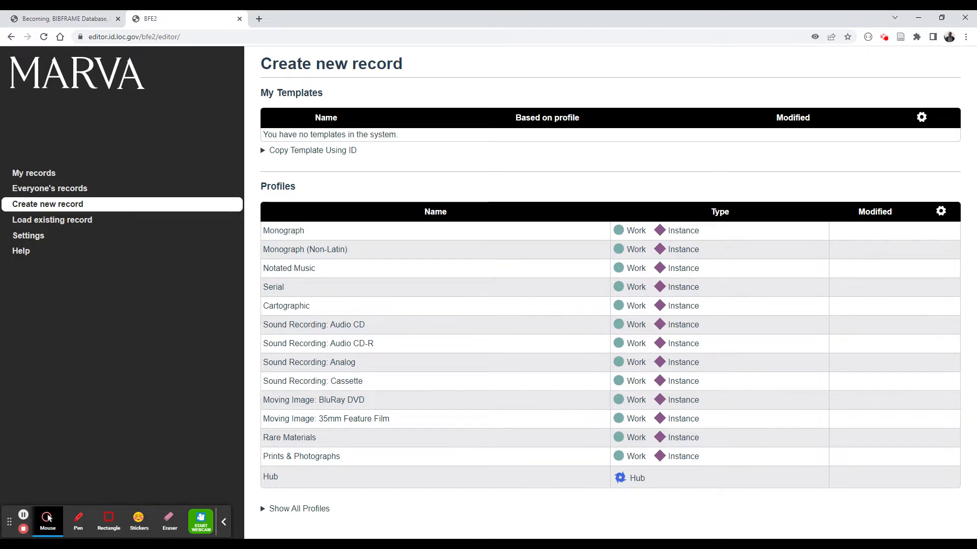
- Start a new record from the Monograph profile
double_click(320, 184)
left_click(348, 188)
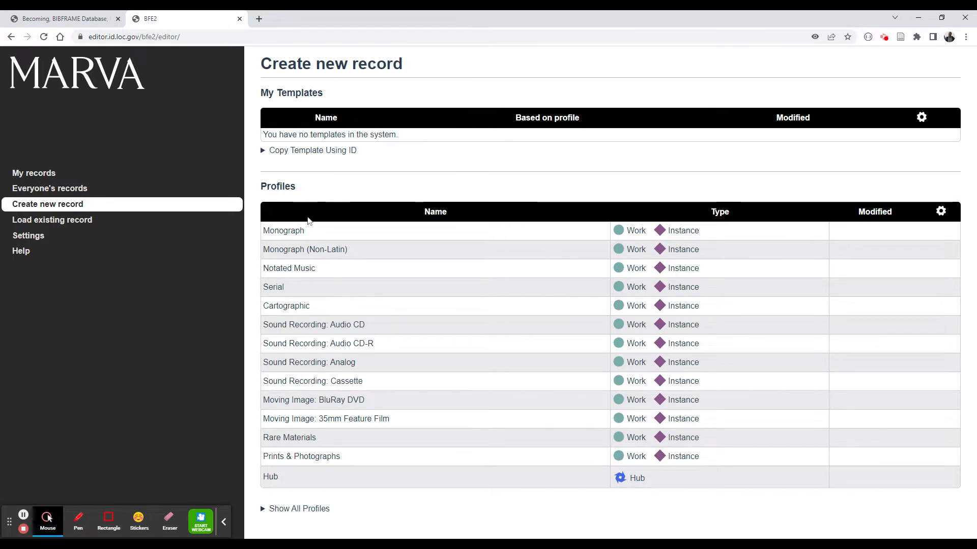
left_click(275, 232)
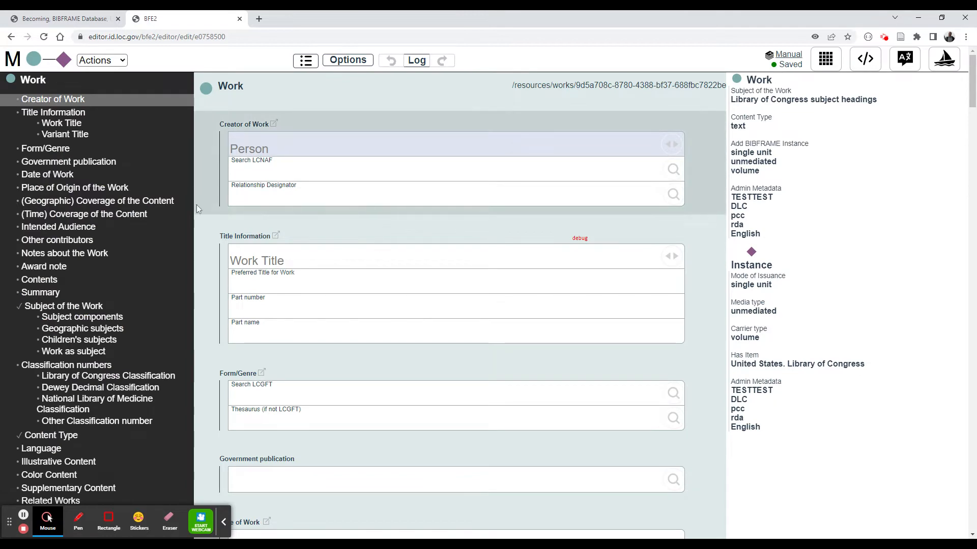
left_click(11, 37)
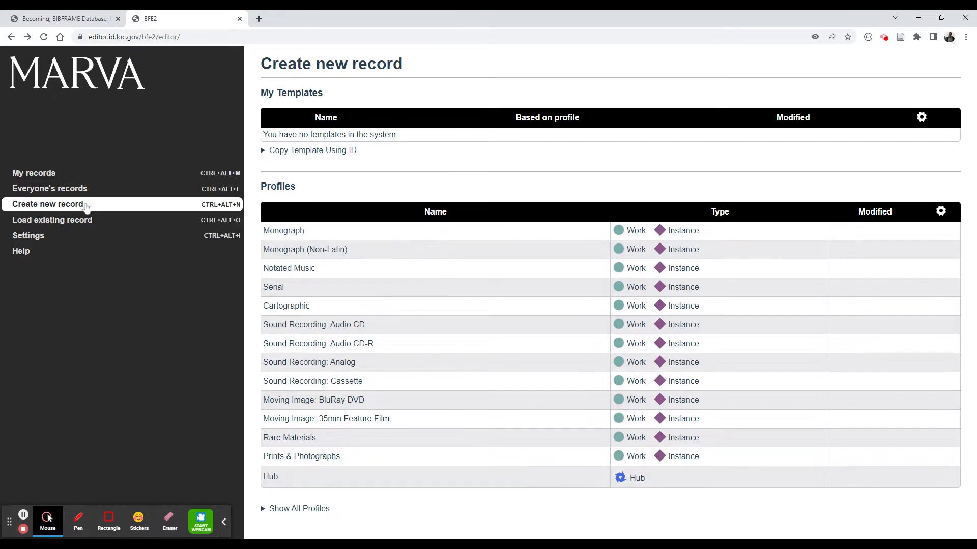
left_click(312, 233)
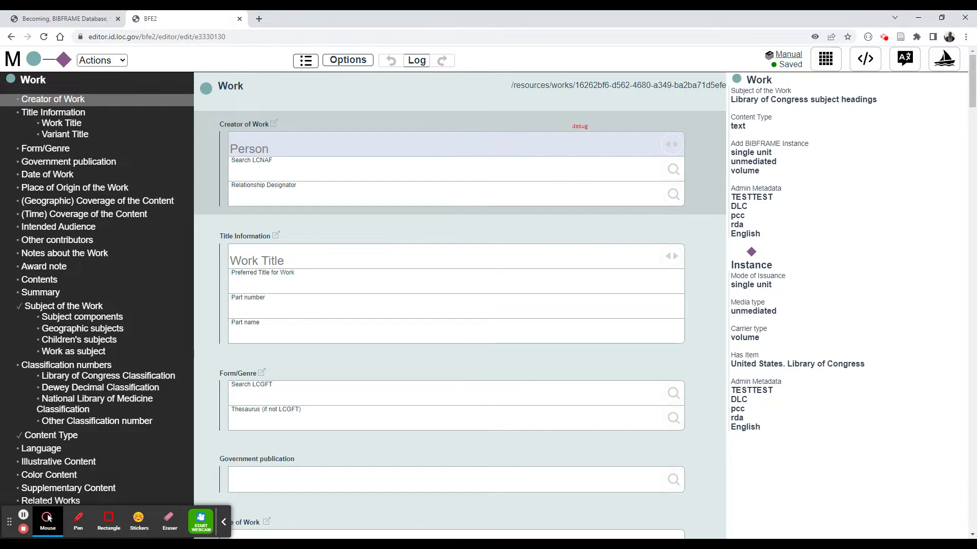
- Enter "Adding a title here as a test" as the preferred title for the work
scroll(452, 295, "down", 10)
scroll(452, 295, "up", 15)
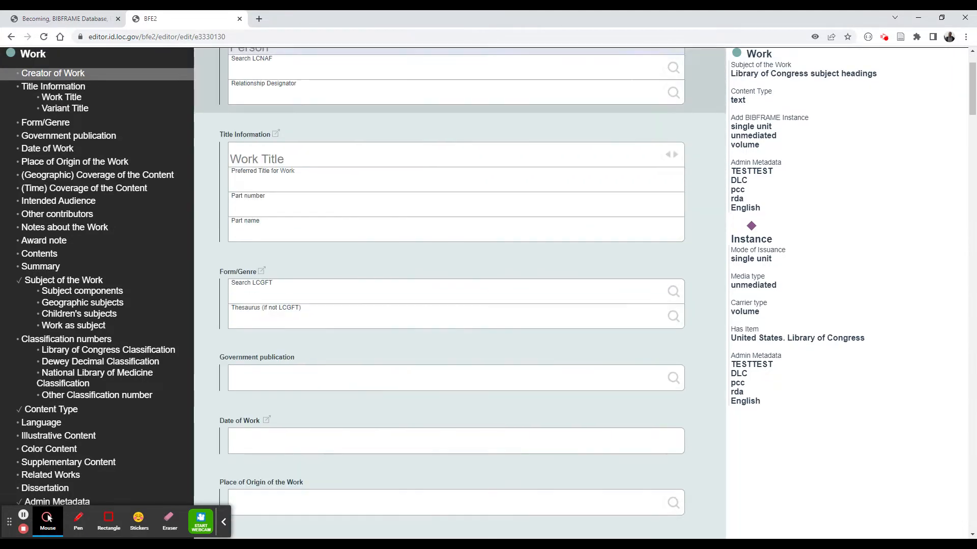
left_click(433, 283)
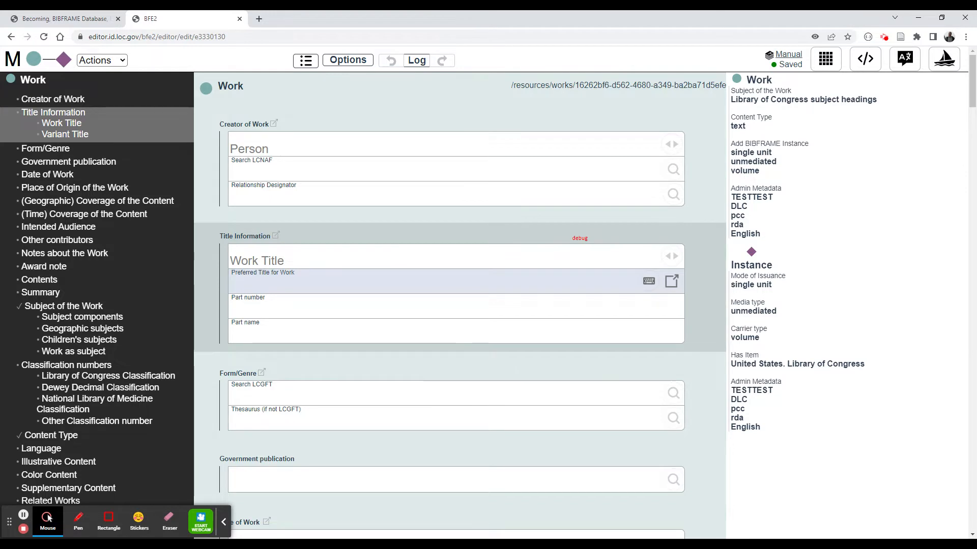
type("Adding a title")
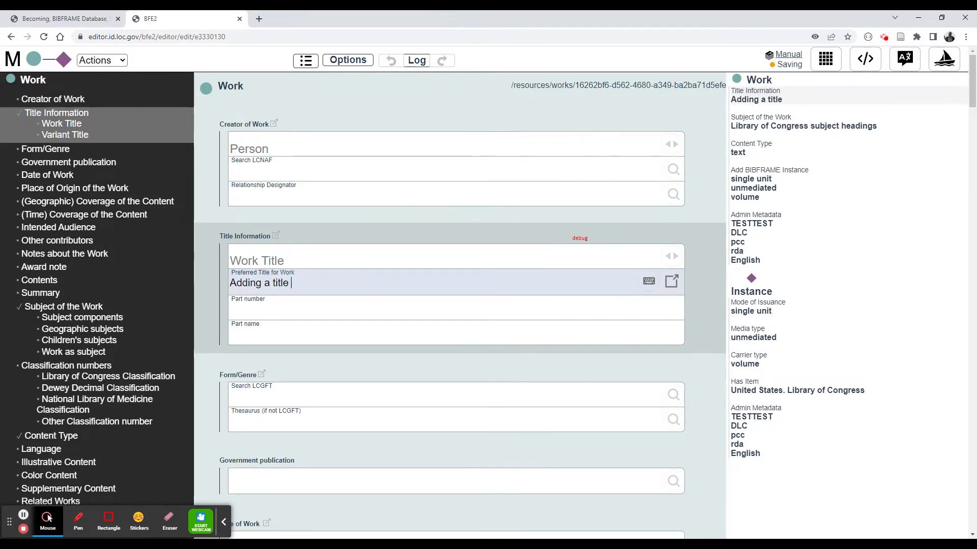
type(" here as a test")
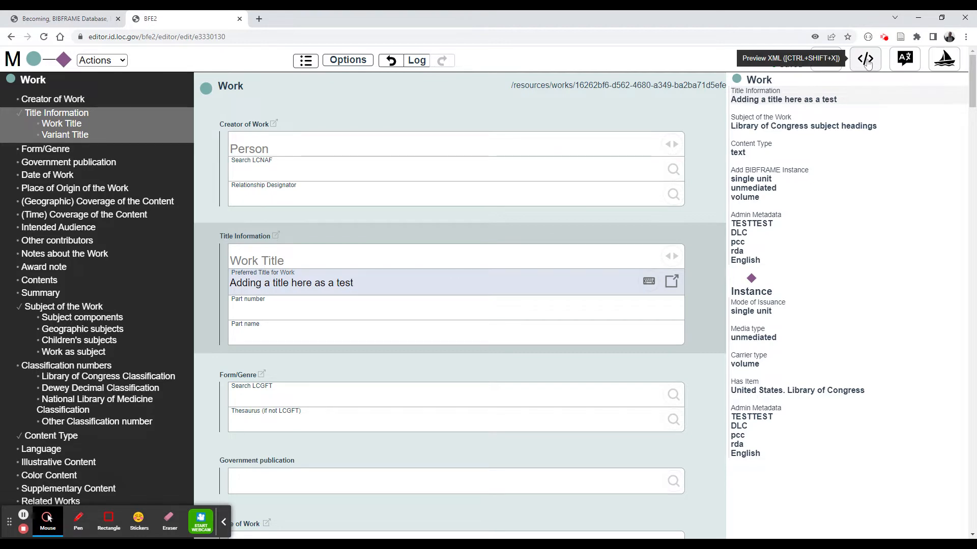
- Preview the record's RDF XML and close the preview
left_click(866, 60)
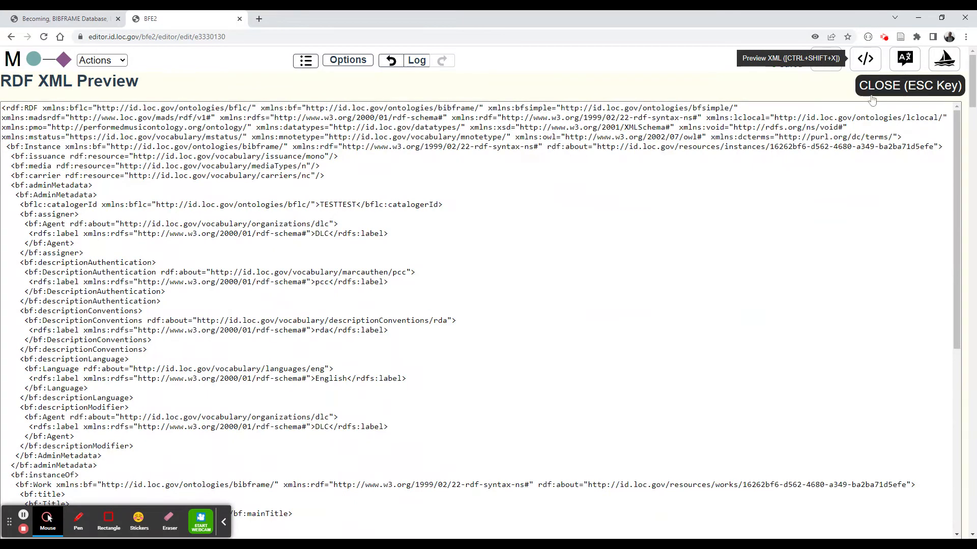
left_click(890, 86)
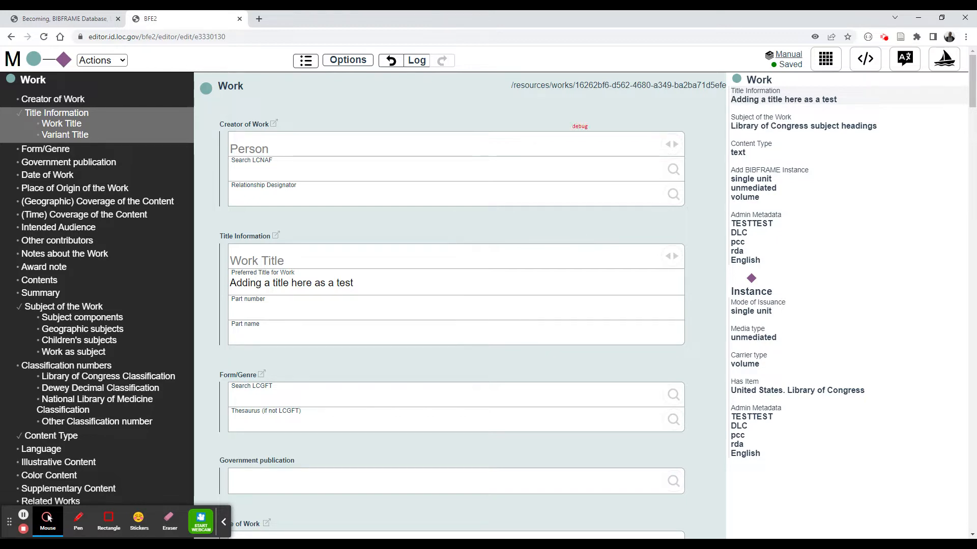
- Open My Records and load the "Adding a title here as a test" record
left_click(12, 60)
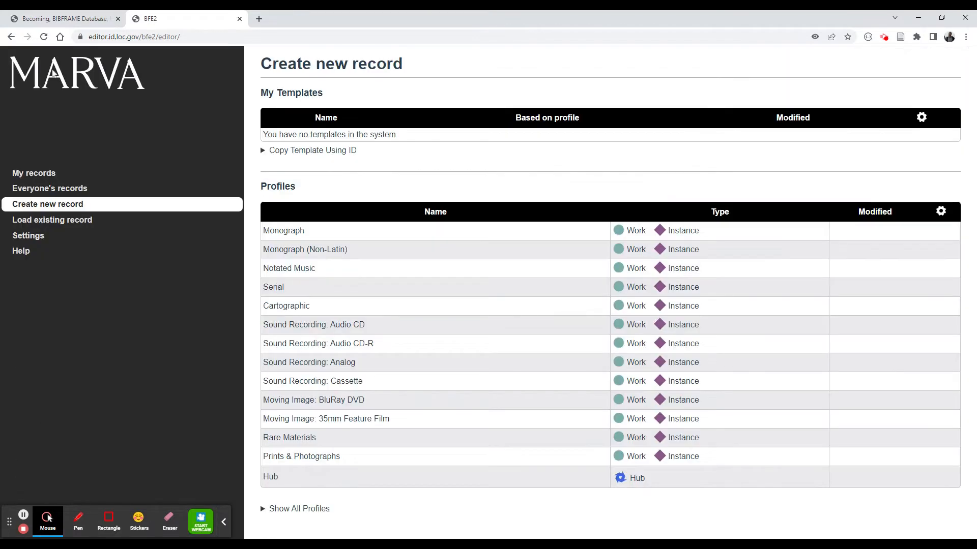
left_click(80, 176)
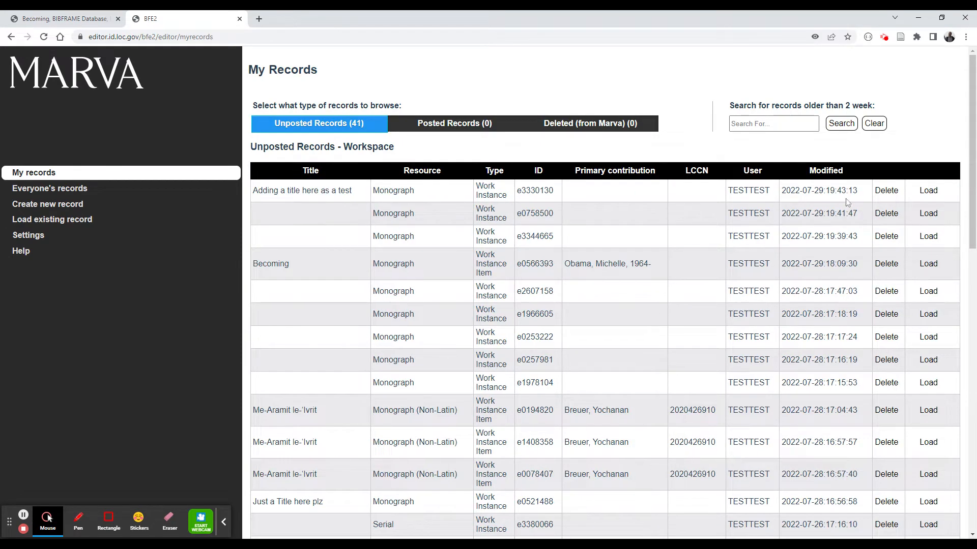
left_click(928, 190)
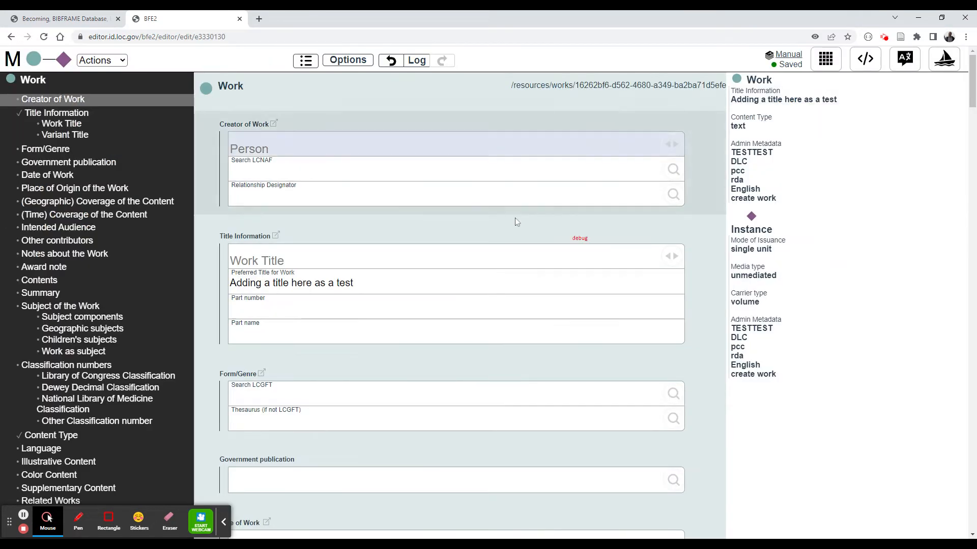
- Save the loaded record as a template named "Just Title"
left_click(443, 283)
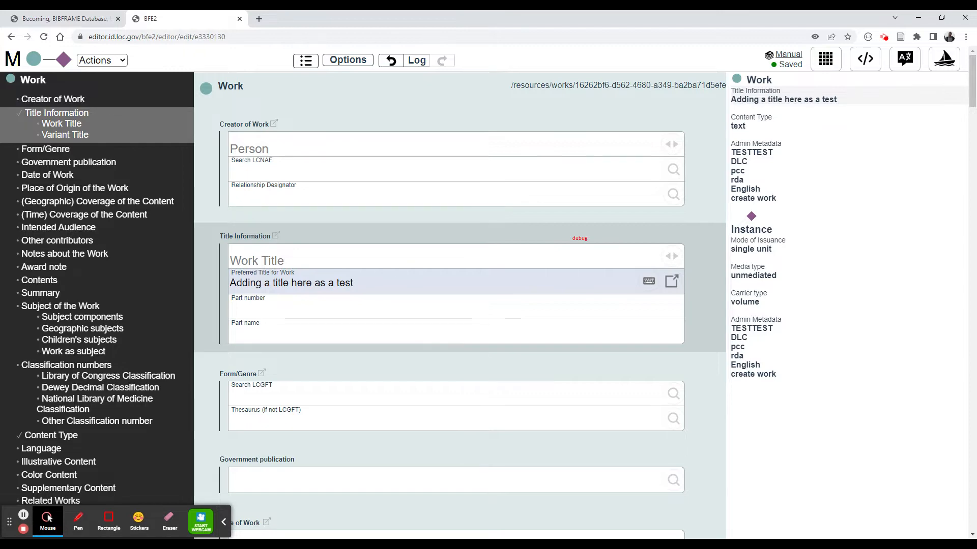
scroll(421, 277, "down", 5)
scroll(385, 216, "down", 20)
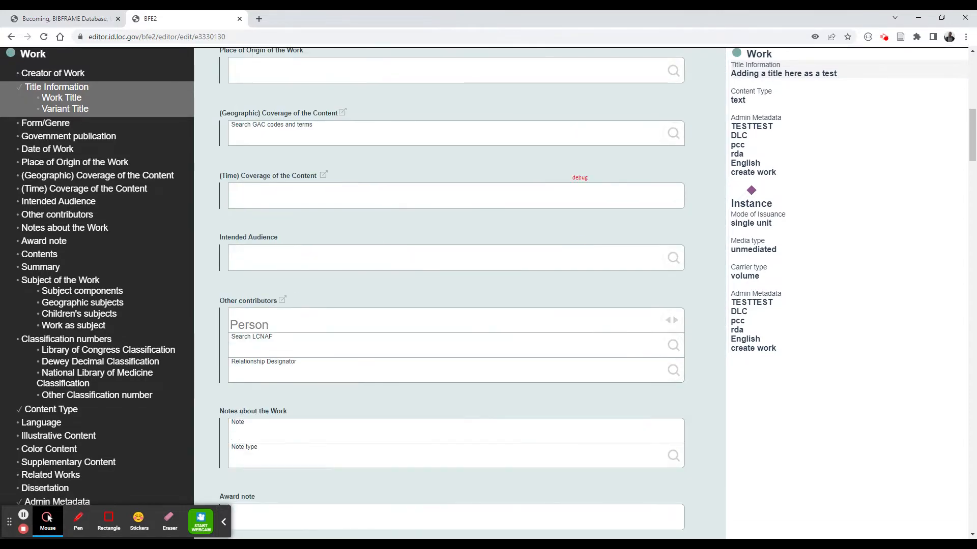
scroll(406, 277, "up", 20)
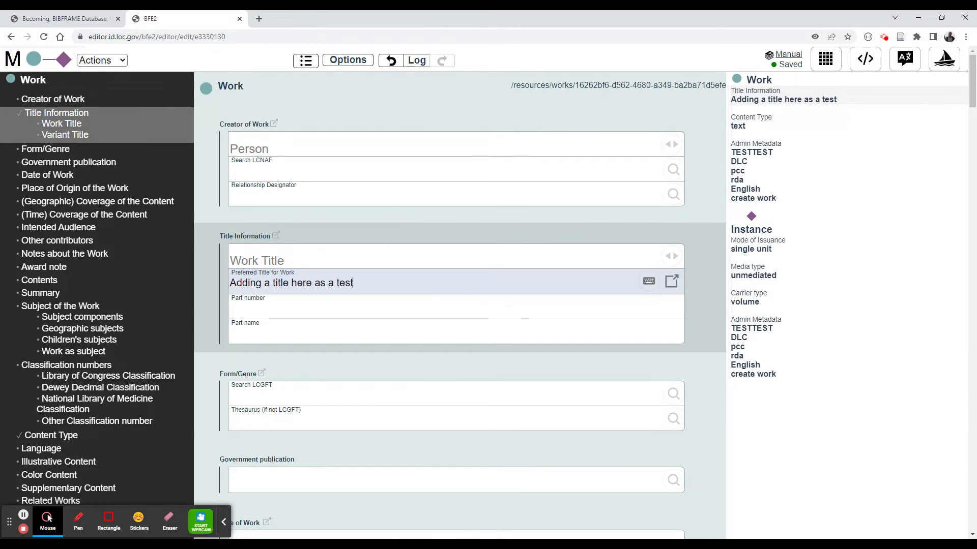
scroll(351, 233, "down", 5)
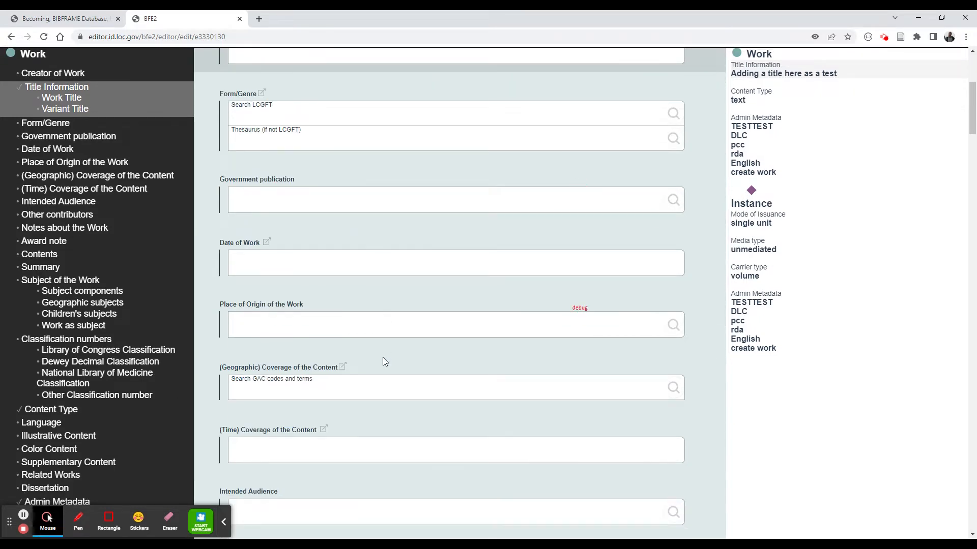
scroll(397, 407, "down", 5)
scroll(397, 407, "up", 10)
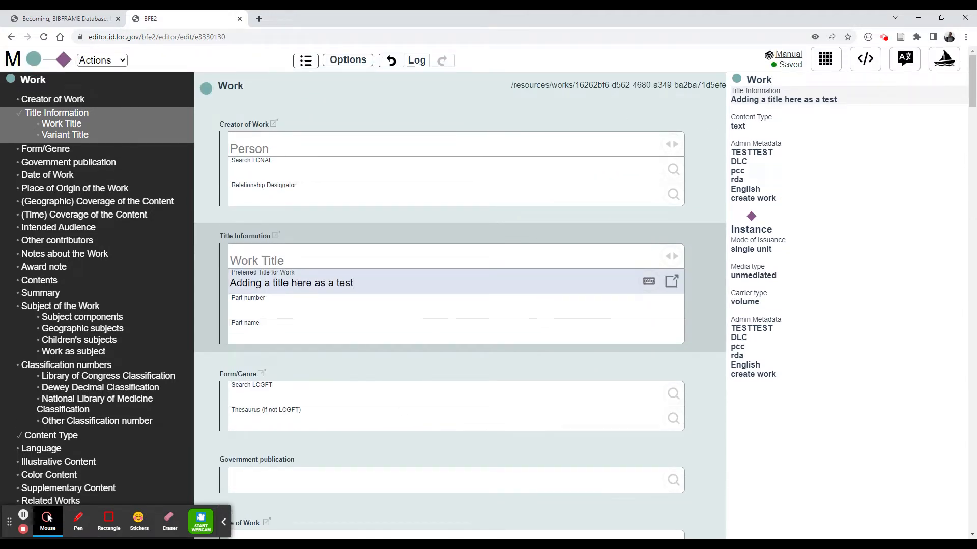
left_click(826, 60)
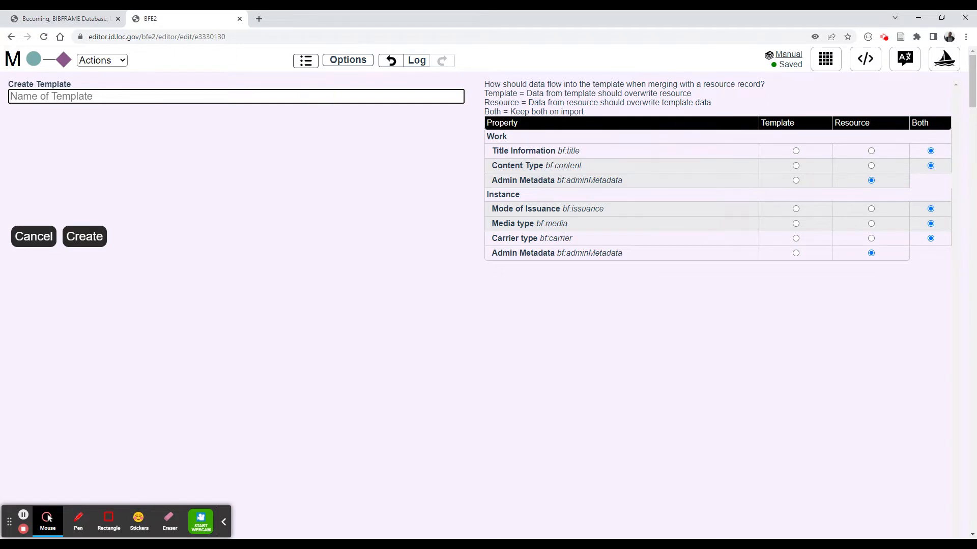
type("My")
key("BackSpace")
key("BackSpace")
type("Just Title")
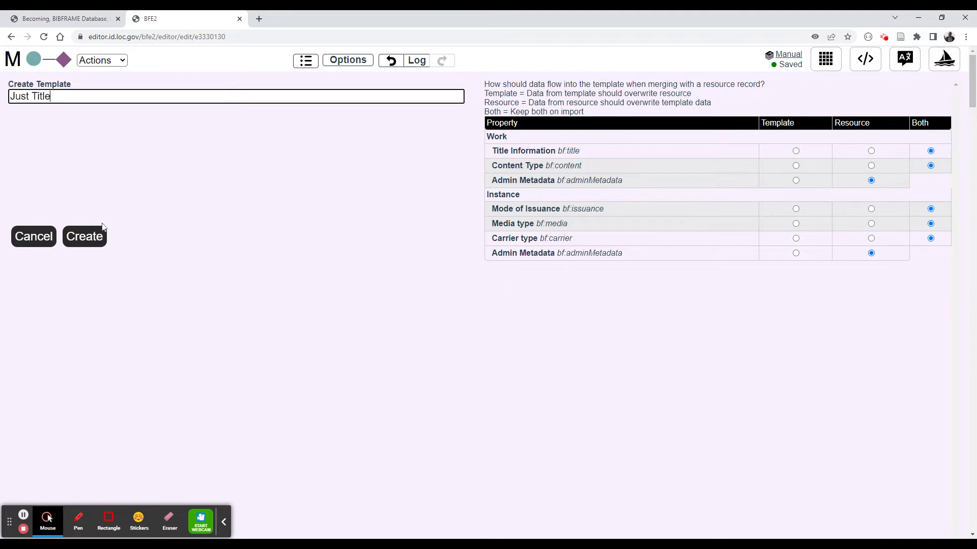
left_click(93, 238)
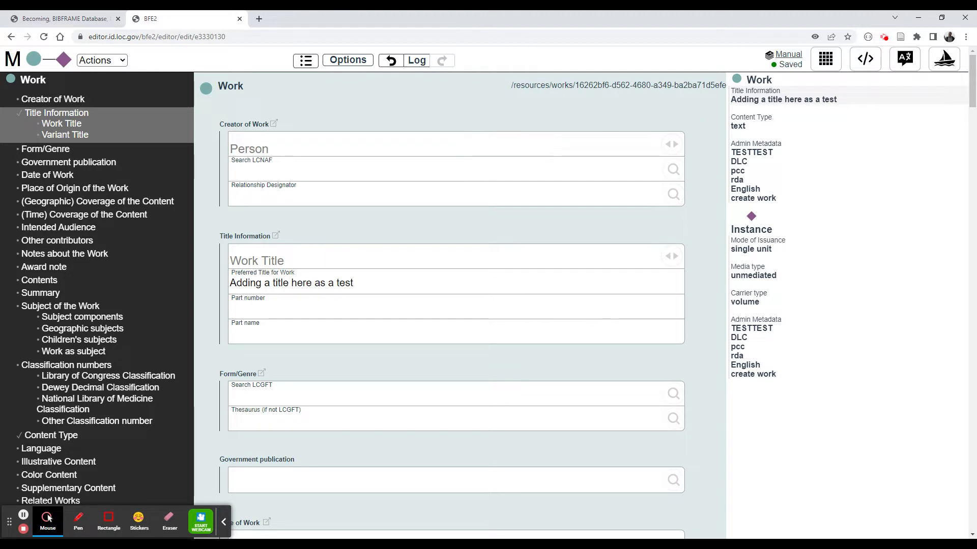
- Create a new record from the "Just Title" template
left_click_drag(575, 85, 723, 85)
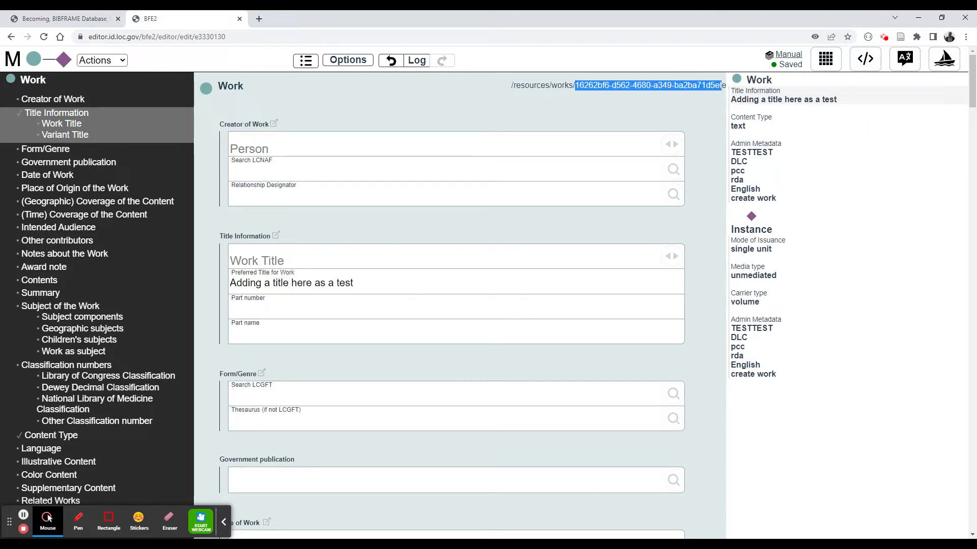
left_click(722, 85)
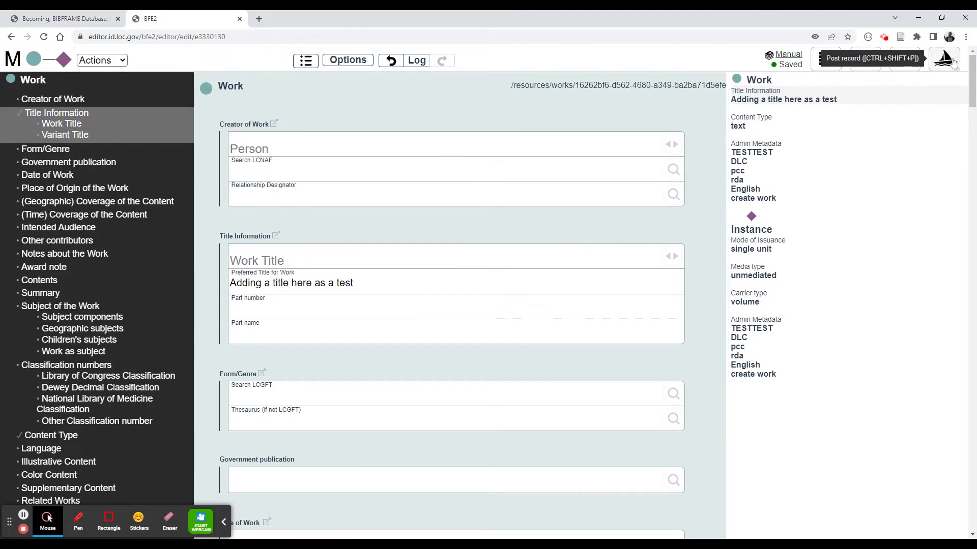
left_click(13, 59)
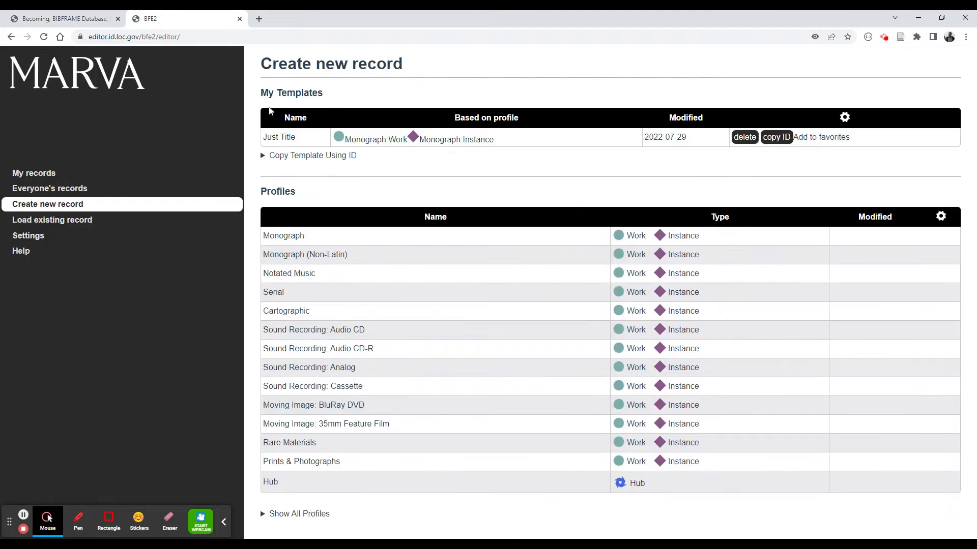
left_click(279, 136)
left_click(298, 145)
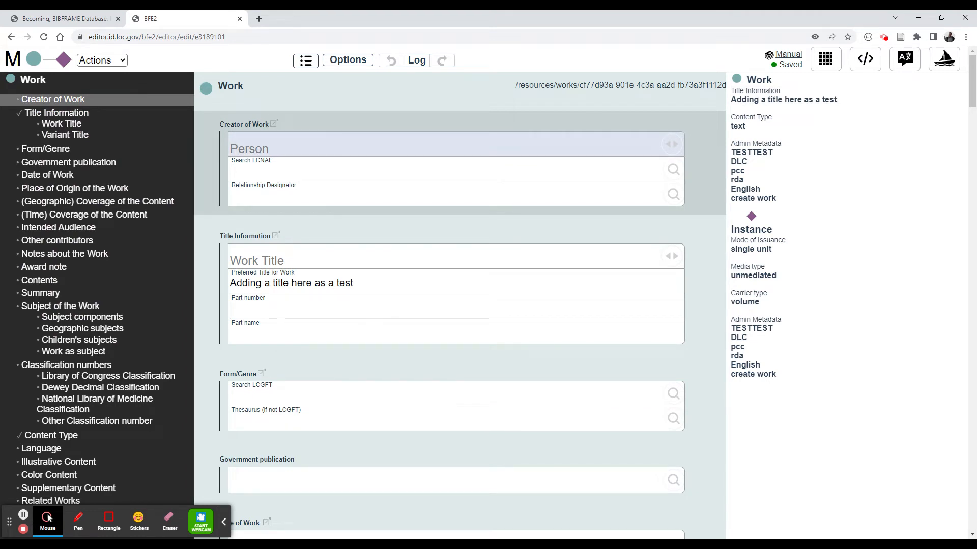
- Examine the new record's resource ID and pre-filled fields
left_click_drag(580, 85, 731, 84)
left_click(649, 84)
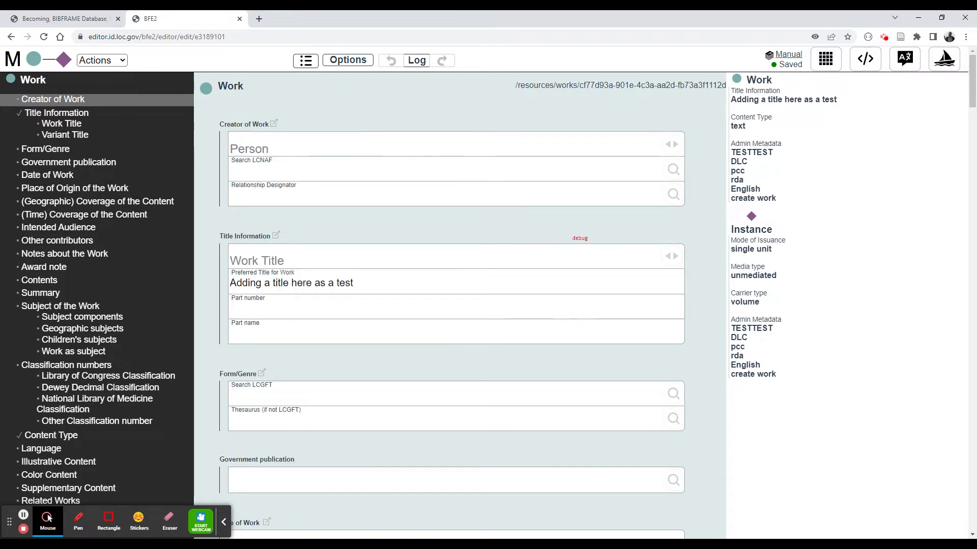
left_click(353, 283)
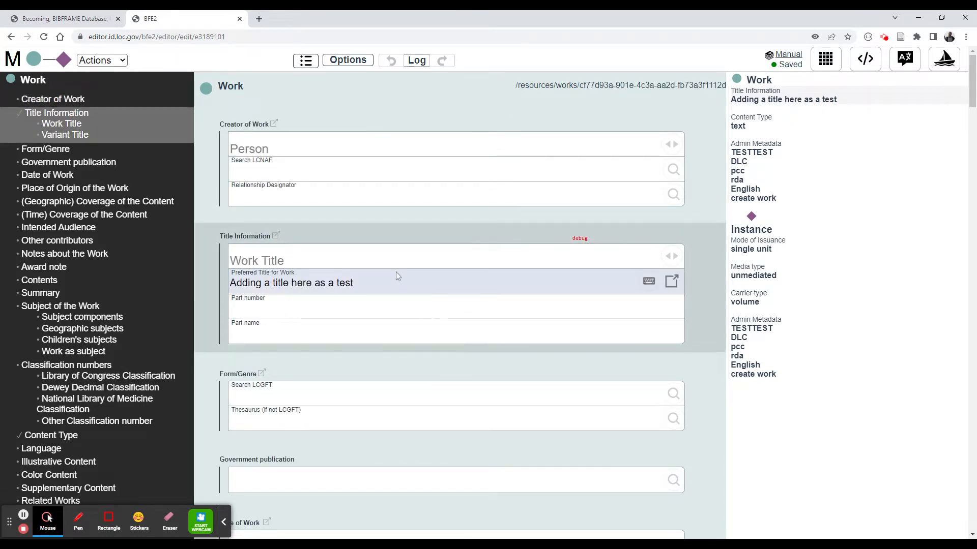
scroll(407, 275, "down", 5)
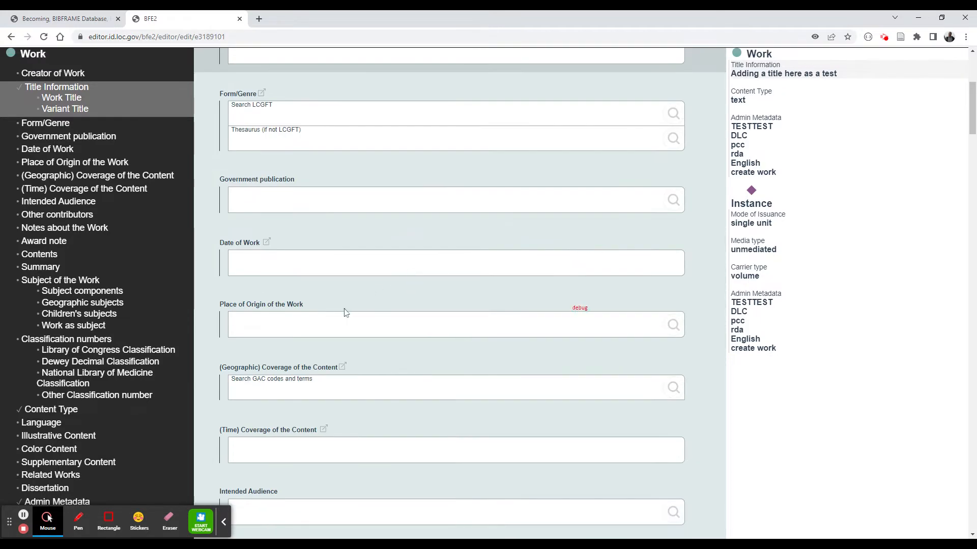
scroll(346, 300, "up", 5)
scroll(356, 290, "down", 20)
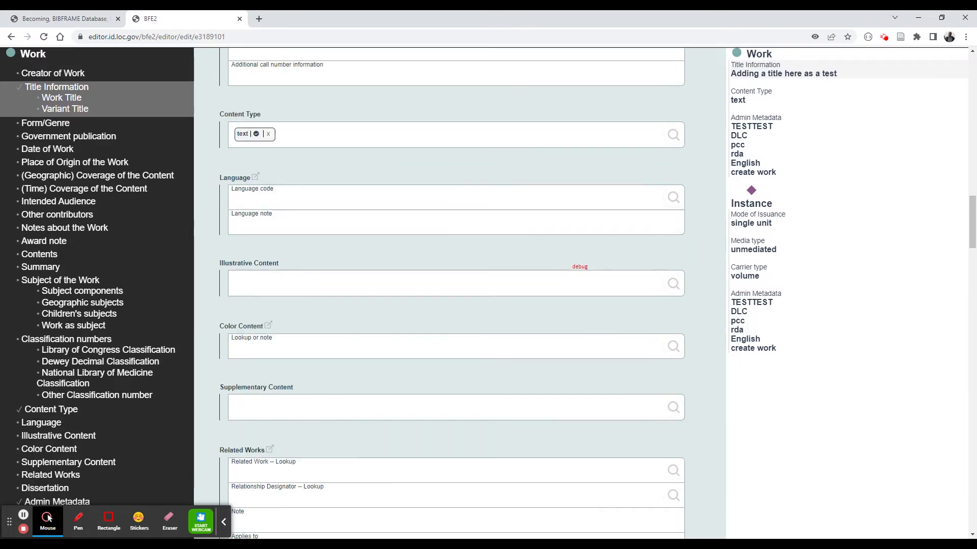
scroll(377, 294, "up", 20)
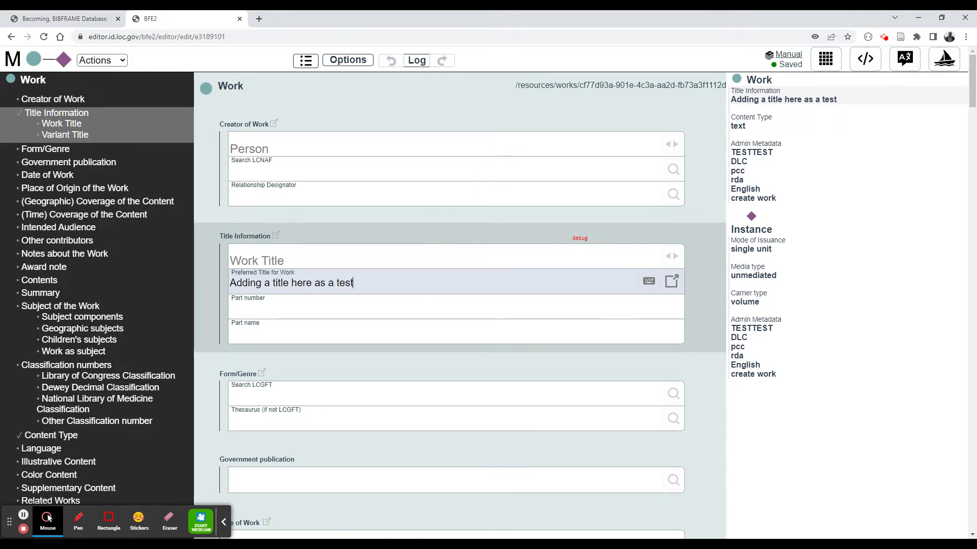
- Add the note "Some other data like a note" under Notes about the Work
scroll(458, 306, "down", 5)
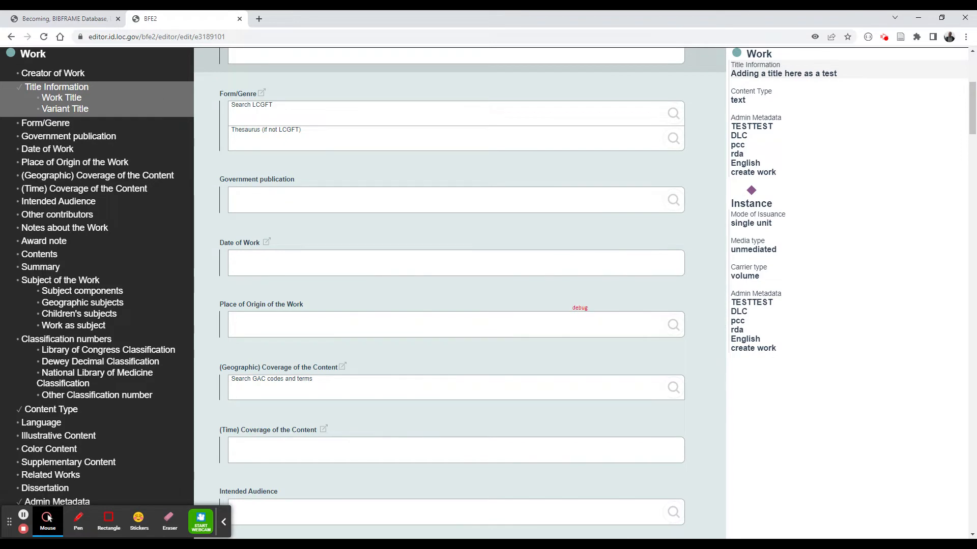
scroll(338, 356, "down", 5)
left_click(333, 427)
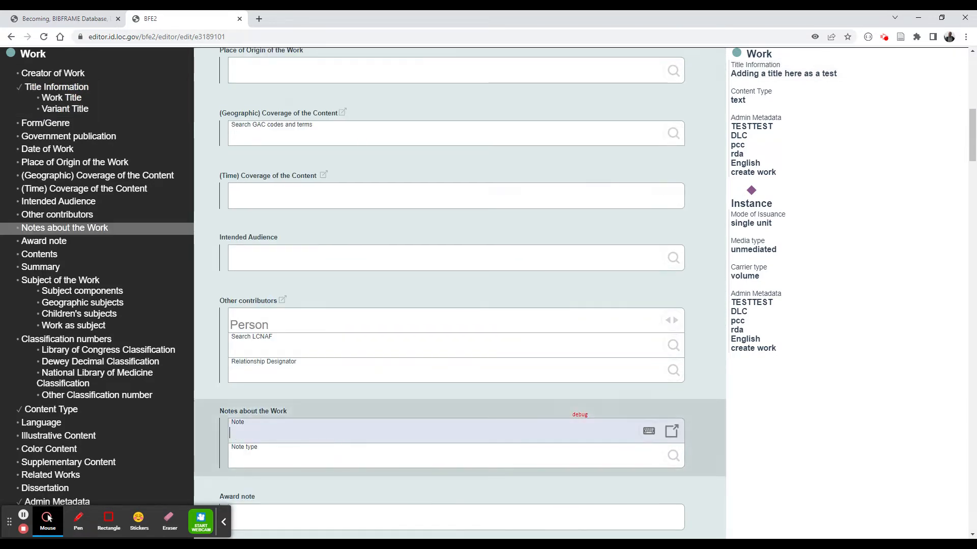
type("Some oth")
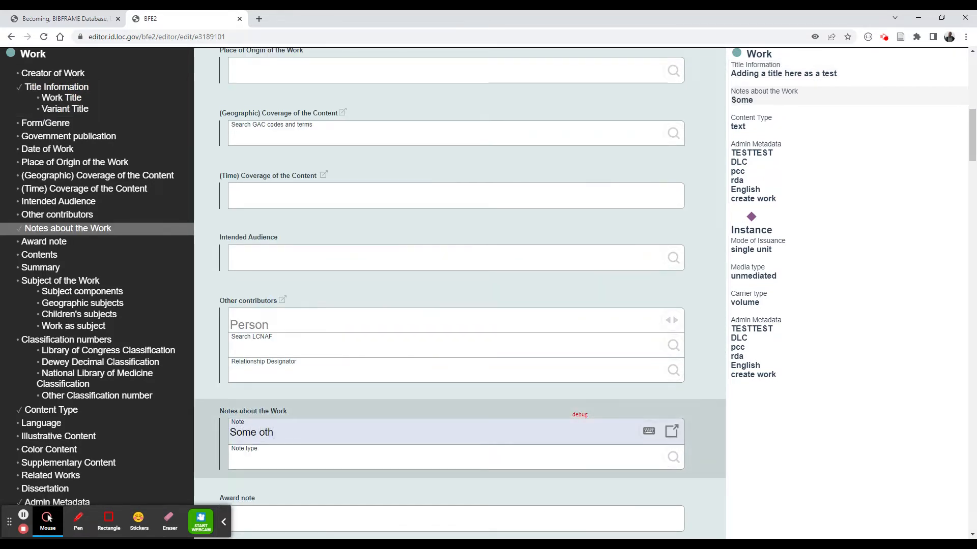
type("er data like a note")
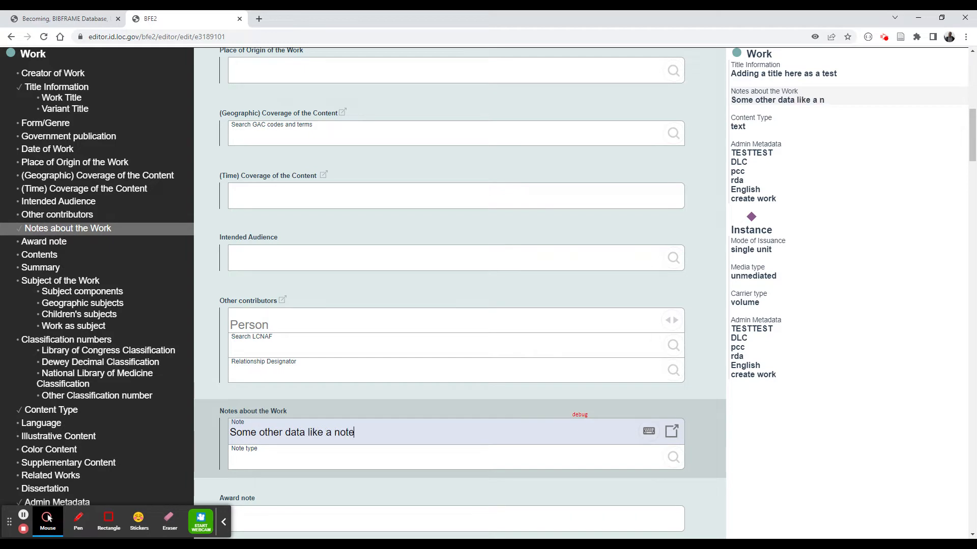
scroll(332, 326, "up", 10)
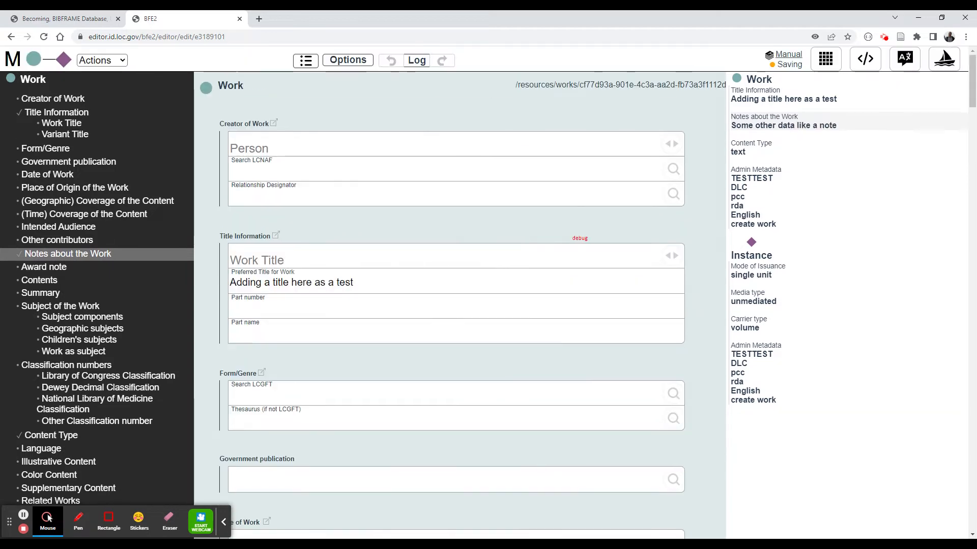
- Add a second Instance to the record
left_click(34, 59)
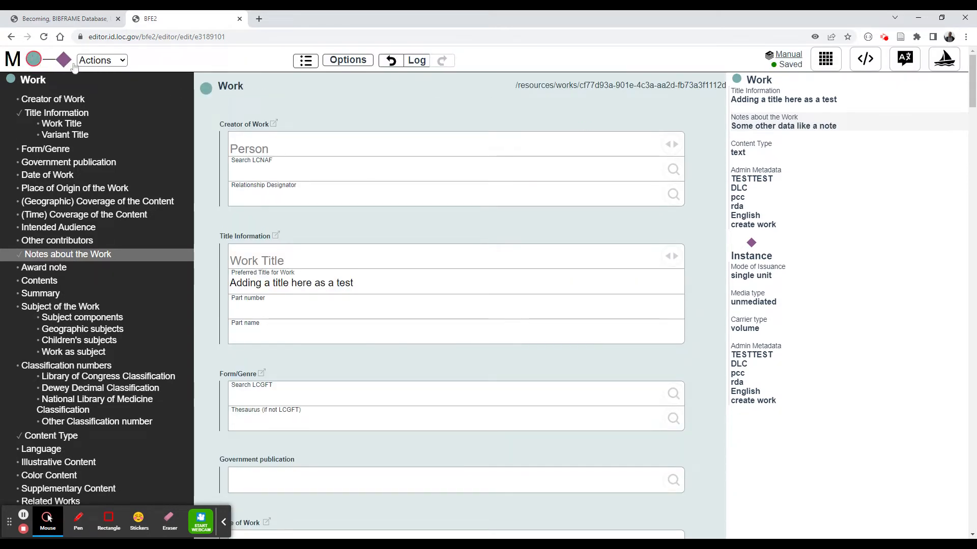
left_click(101, 60)
left_click(106, 85)
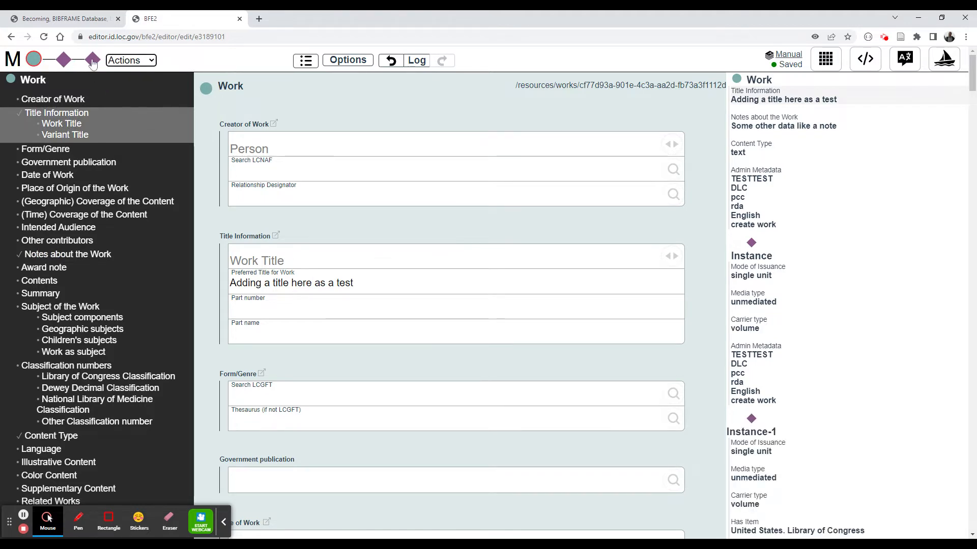
- Enter "Instance title 2" as the main title of Instance-1
left_click(93, 60)
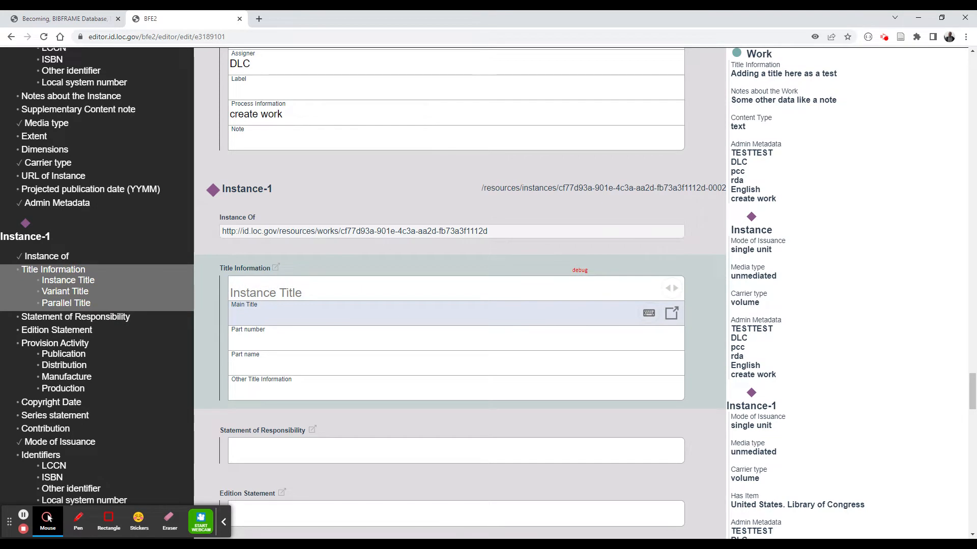
type("Instance t")
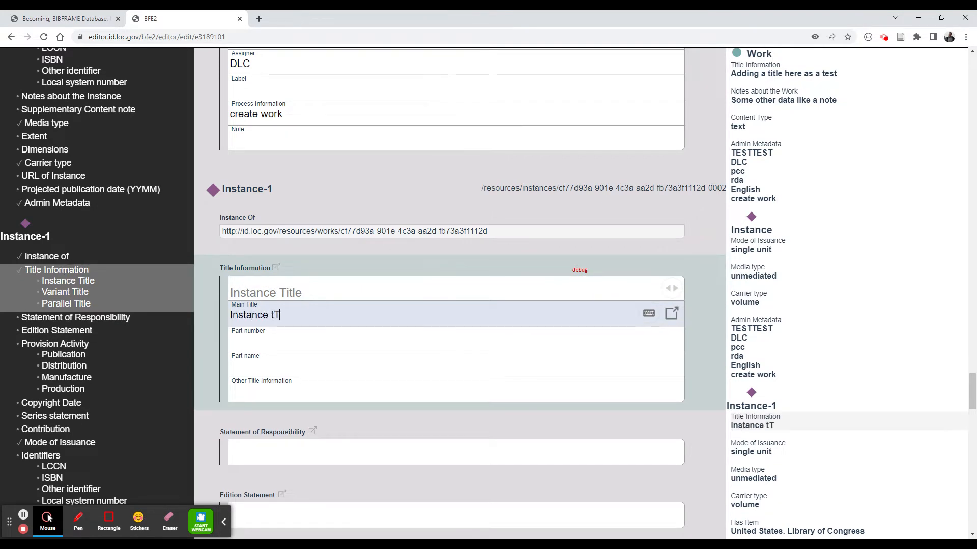
type("itle 2")
- Enter "Instance title 1" as the main title of the first Instance
scroll(99, 243, "up", 5)
left_click(94, 130)
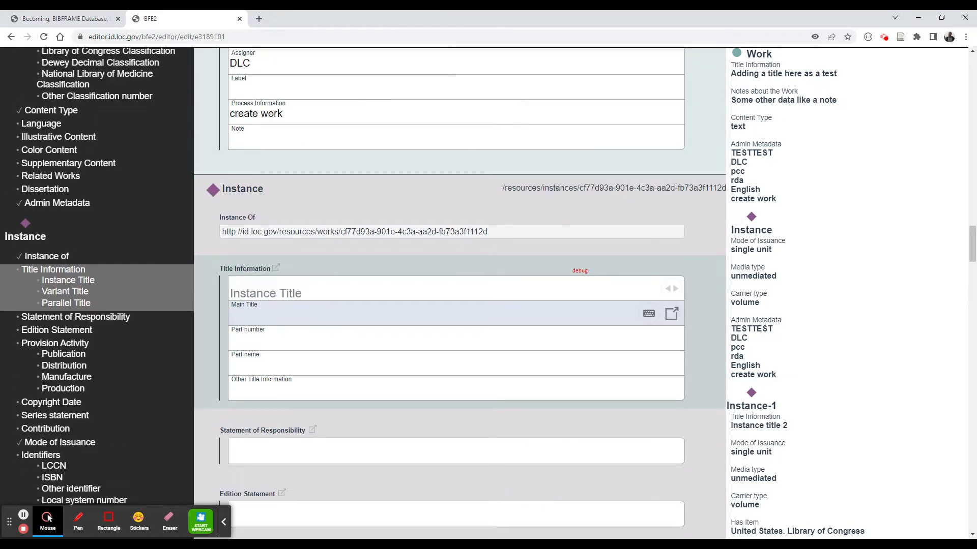
type("Instance t")
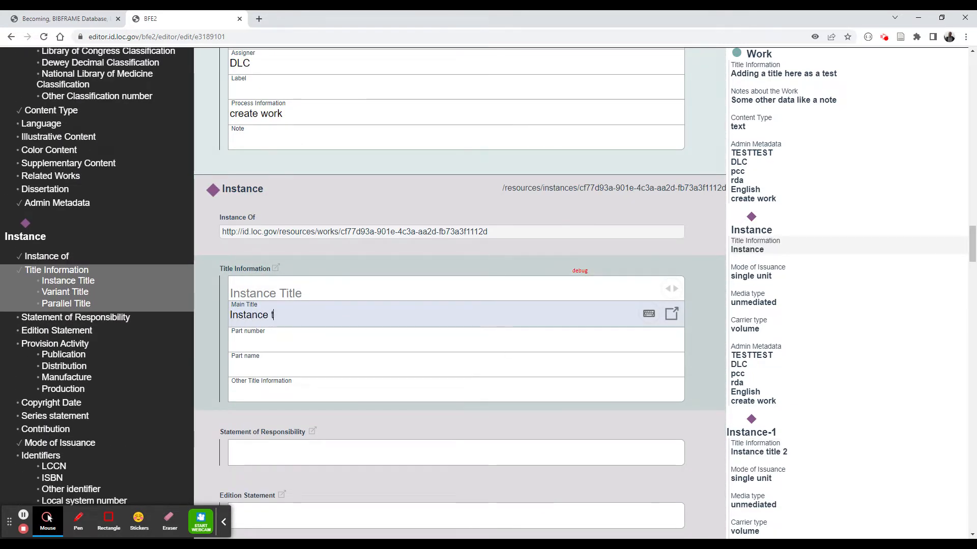
type("itle 1")
scroll(451, 295, "down", 20)
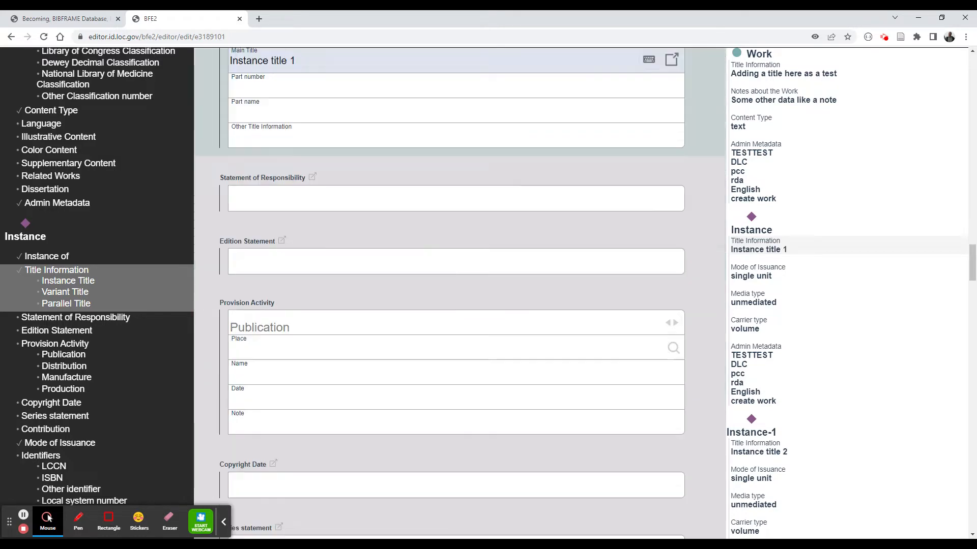
scroll(452, 295, "up", 20)
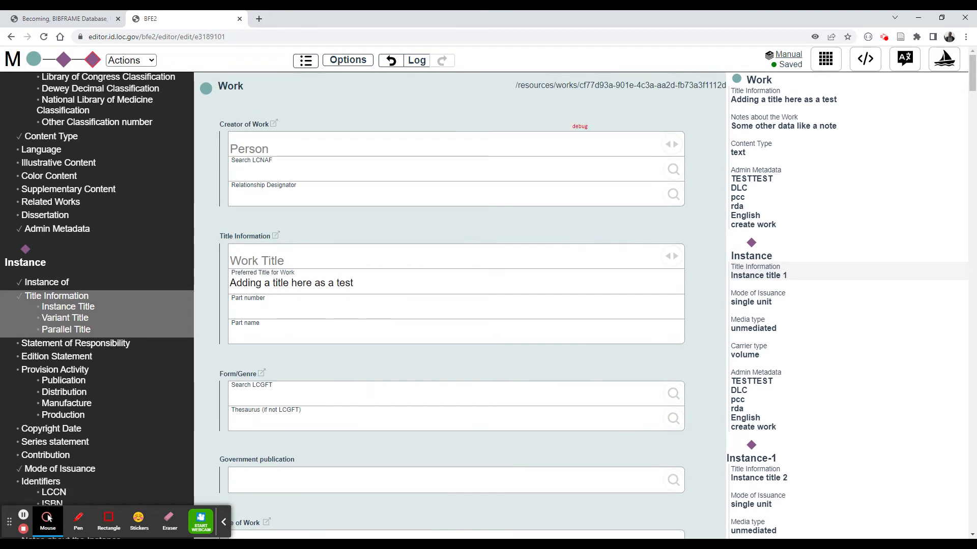
- Save the record as a template named "Just title with 2 instances"
left_click(825, 59)
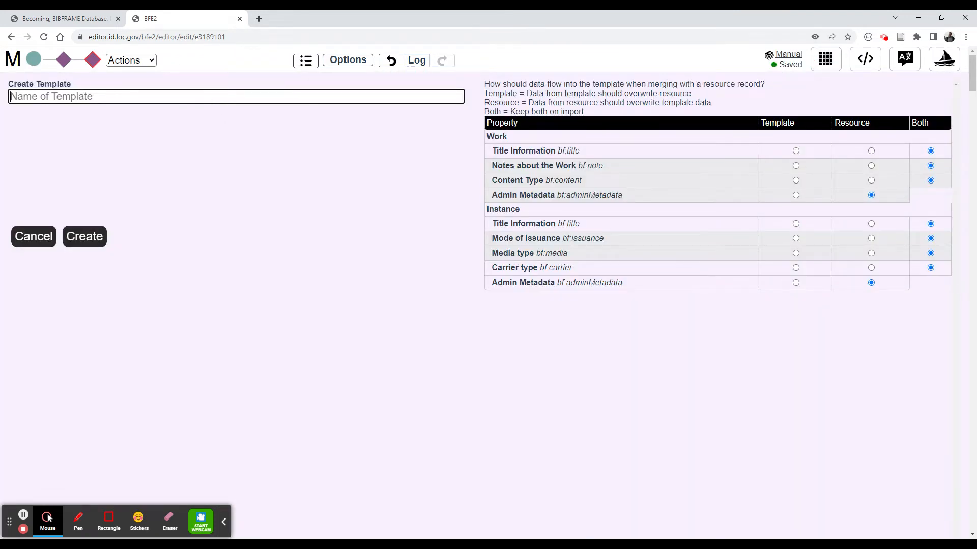
type("Just title with ")
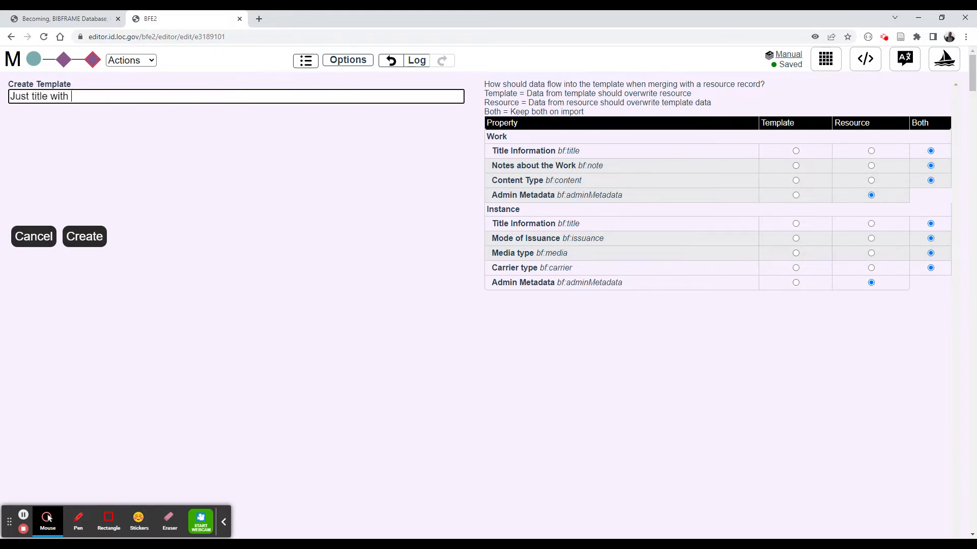
type("2 instances")
left_click(85, 236)
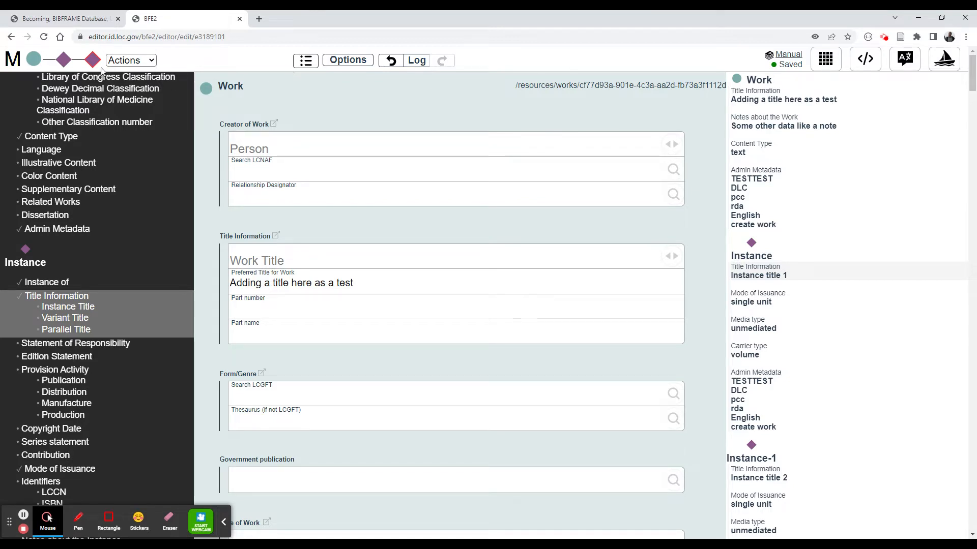
- Create a new record from the "Just title with 2 instances" template and review its fields
left_click(13, 60)
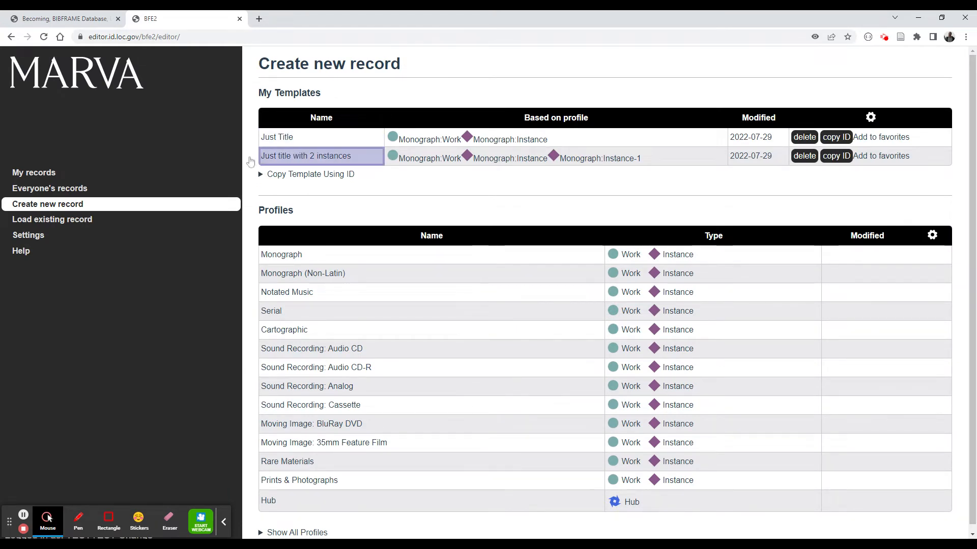
left_click(321, 161)
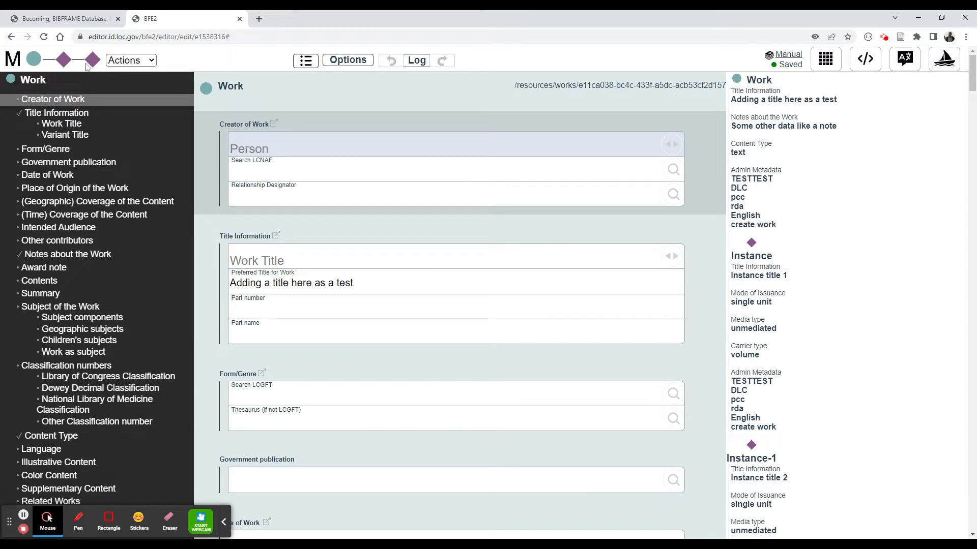
scroll(356, 185, "down", 20)
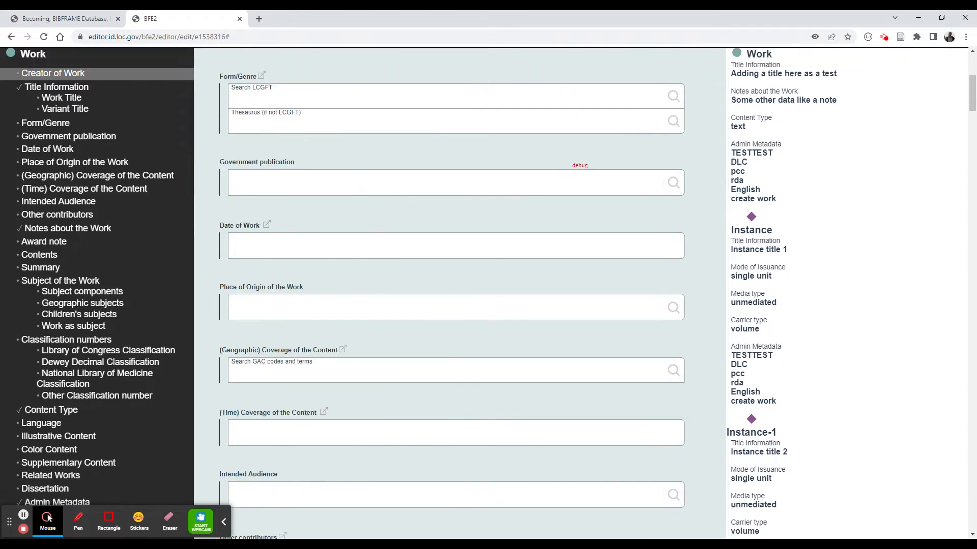
scroll(355, 185, "up", 20)
scroll(356, 185, "up", 1)
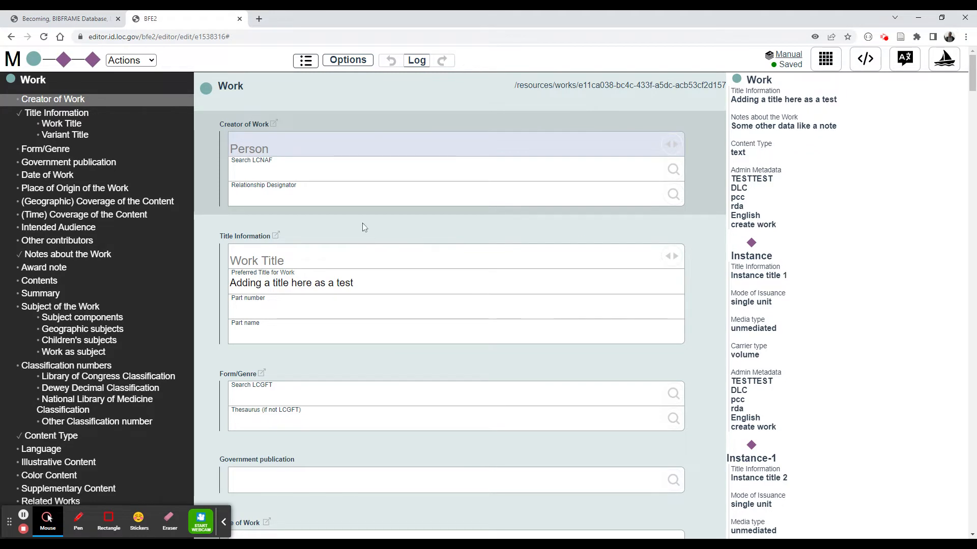
scroll(370, 224, "down", 5)
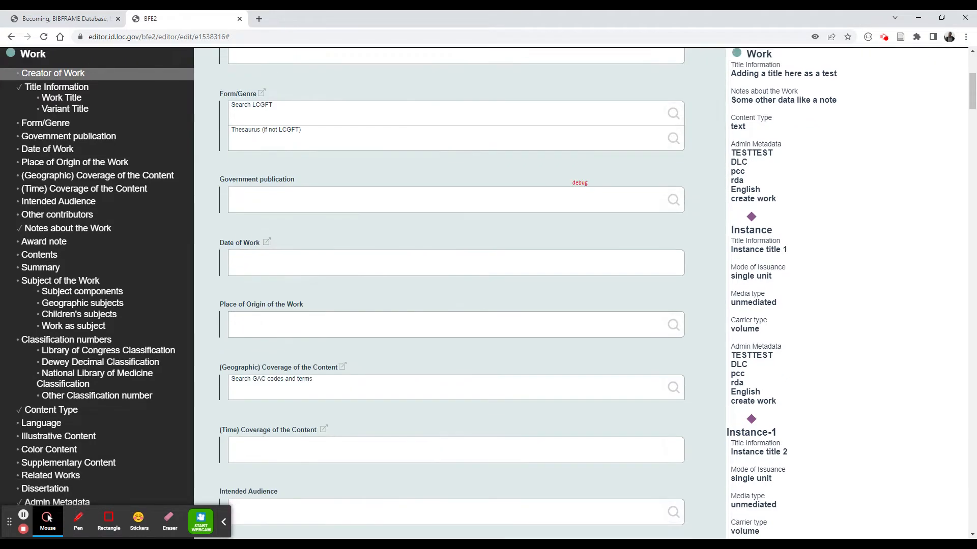
scroll(372, 228, "up", 5)
scroll(374, 232, "down", 5)
- Add two more Form/Genre entries to the Work
left_click(323, 111)
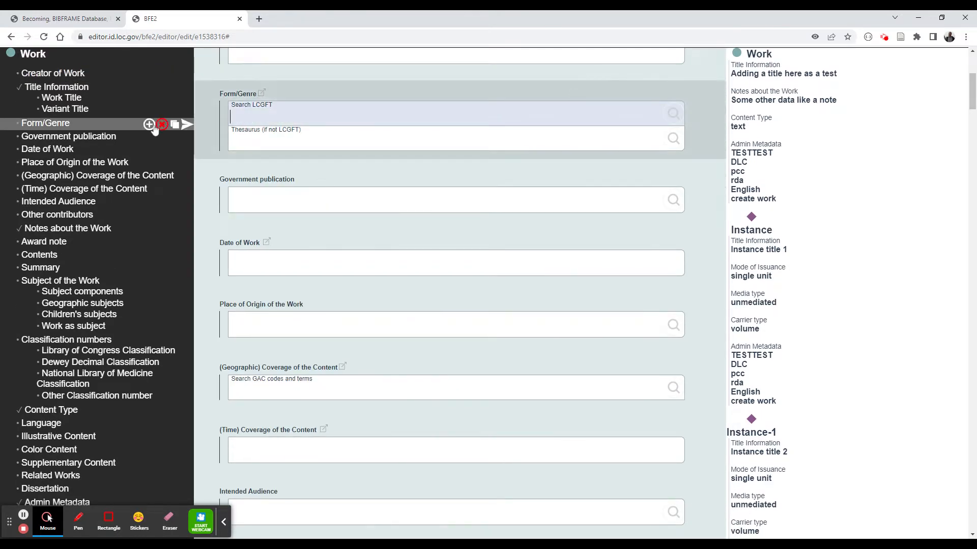
left_click(149, 125)
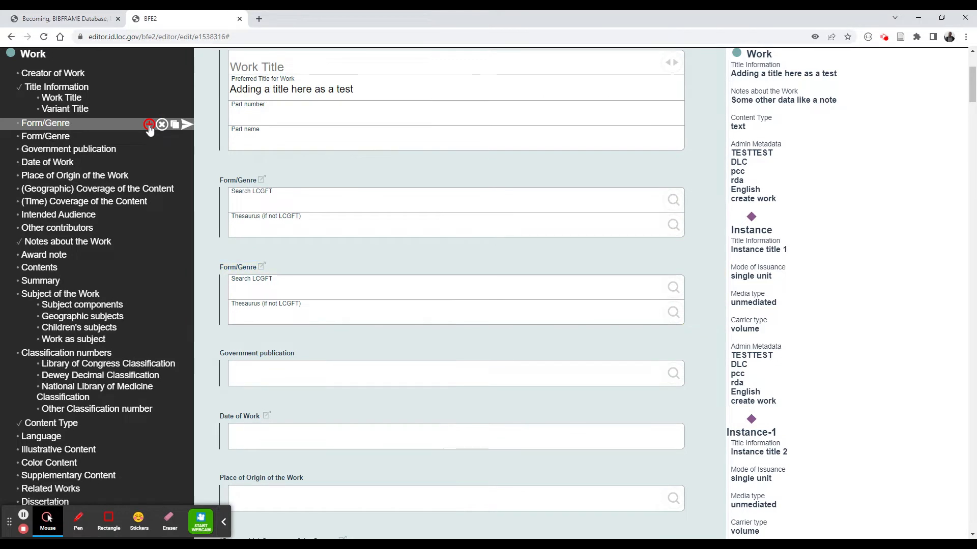
left_click(148, 125)
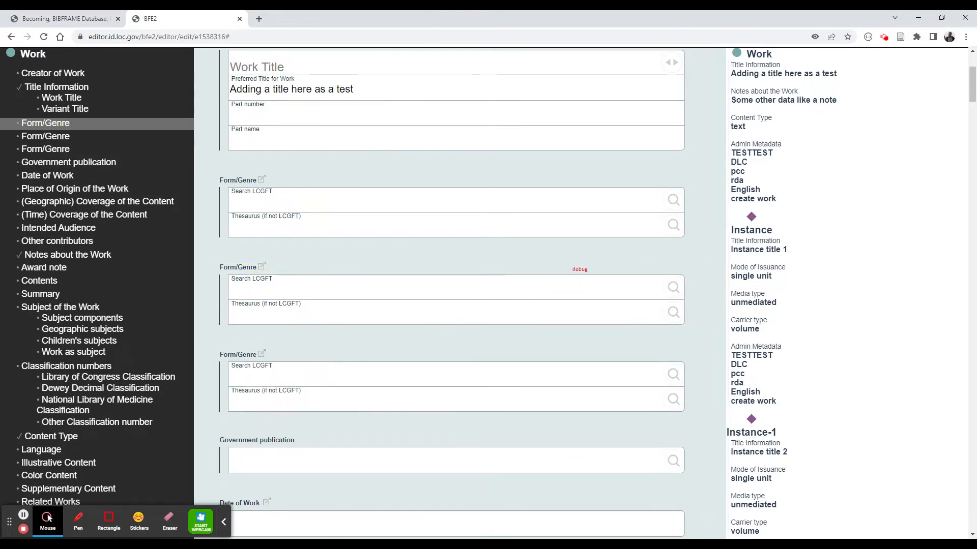
- Set the first Form/Genre thesaurus to Library of Congress genre/form terms for library and archival materials
left_click(354, 287)
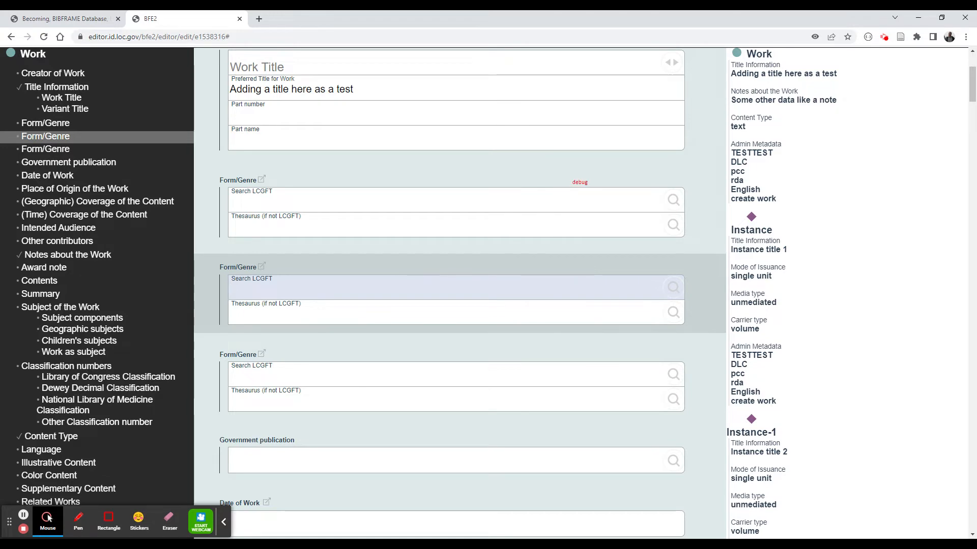
left_click(386, 227)
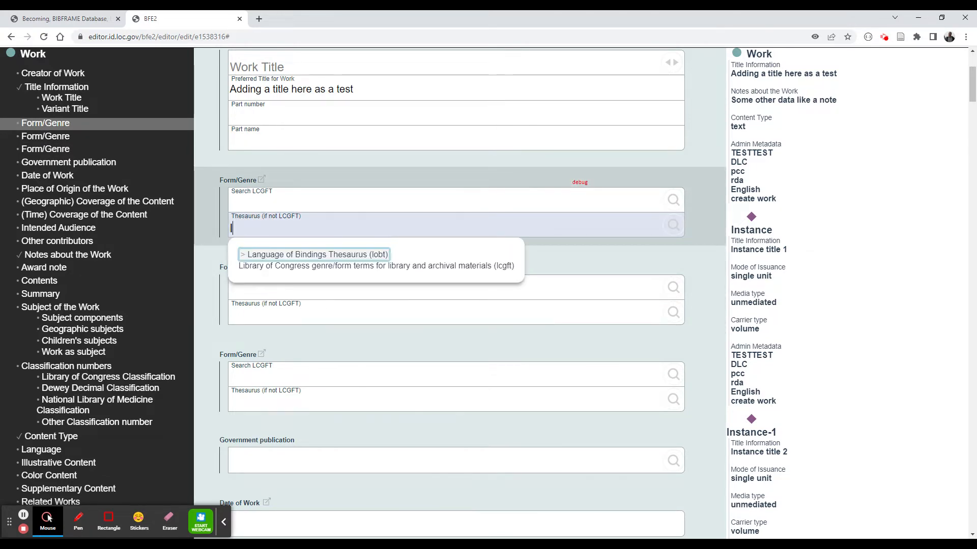
key("Down")
key("Return")
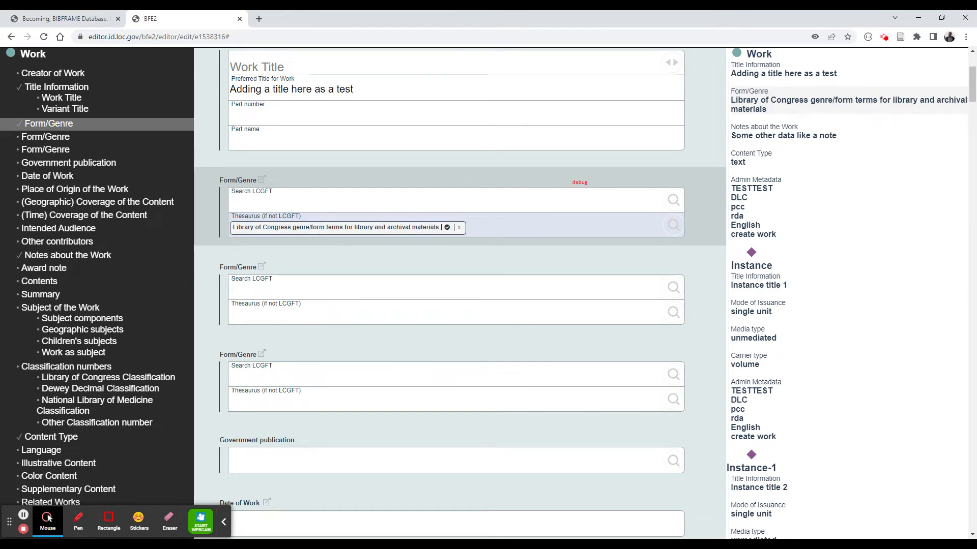
left_click(374, 202)
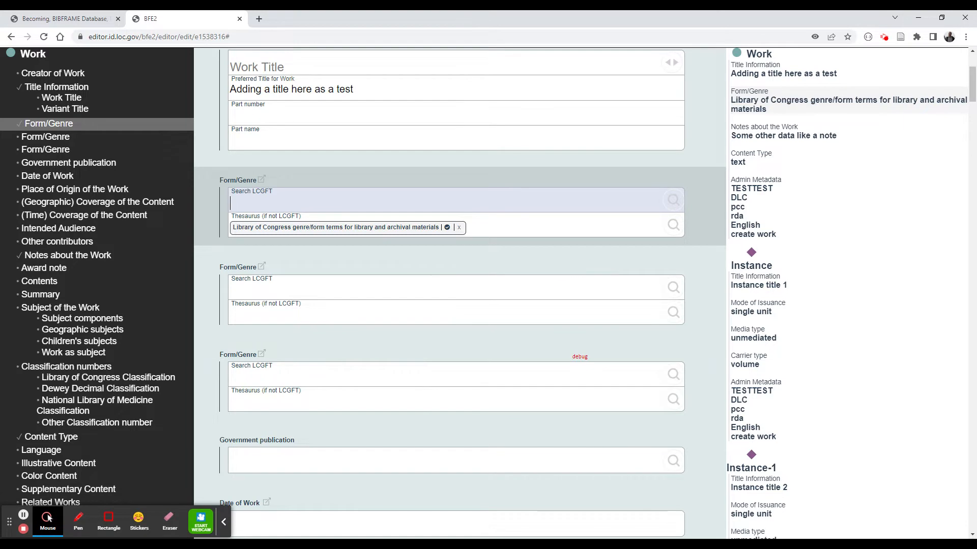
scroll(404, 353, "up", 4)
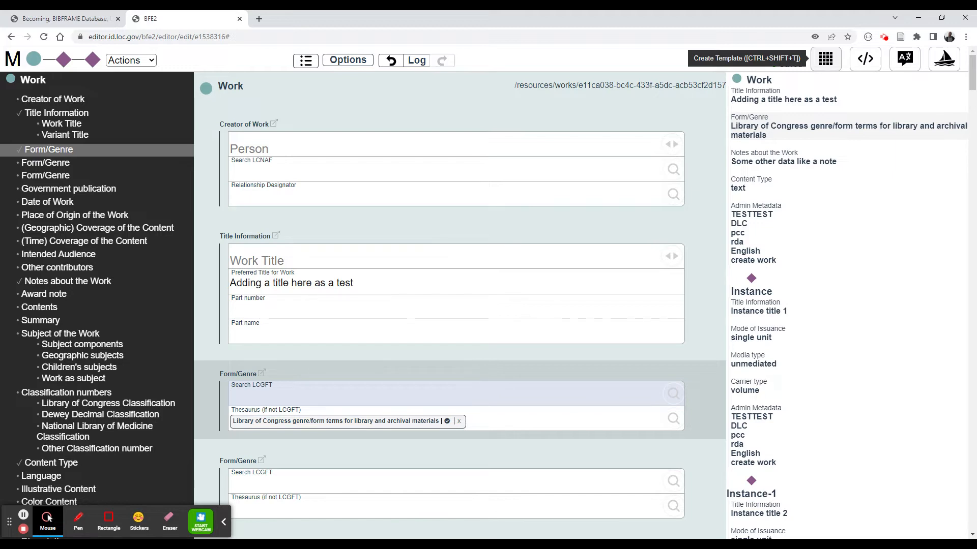
- Save the record as a template named "Just title 3 instances 3 gf"
left_click(826, 58)
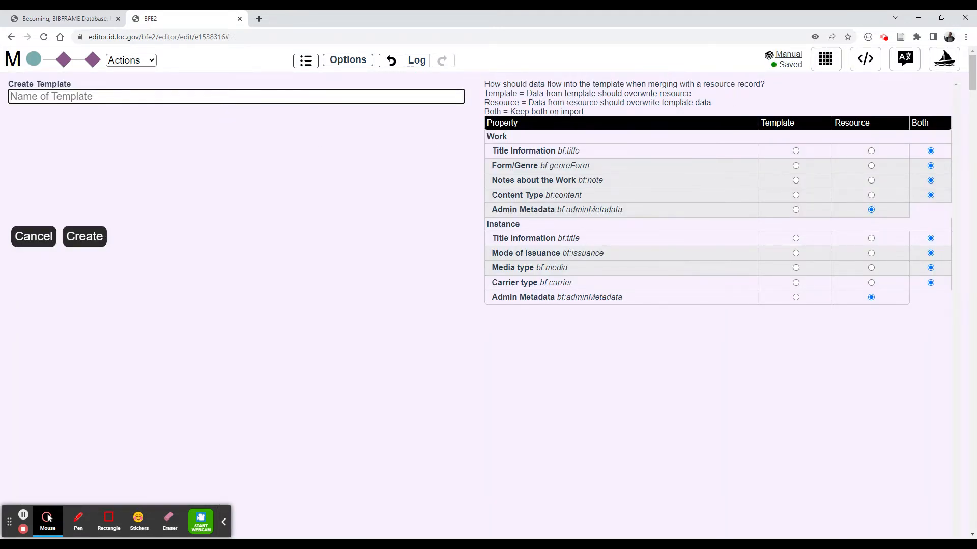
type("Just title ")
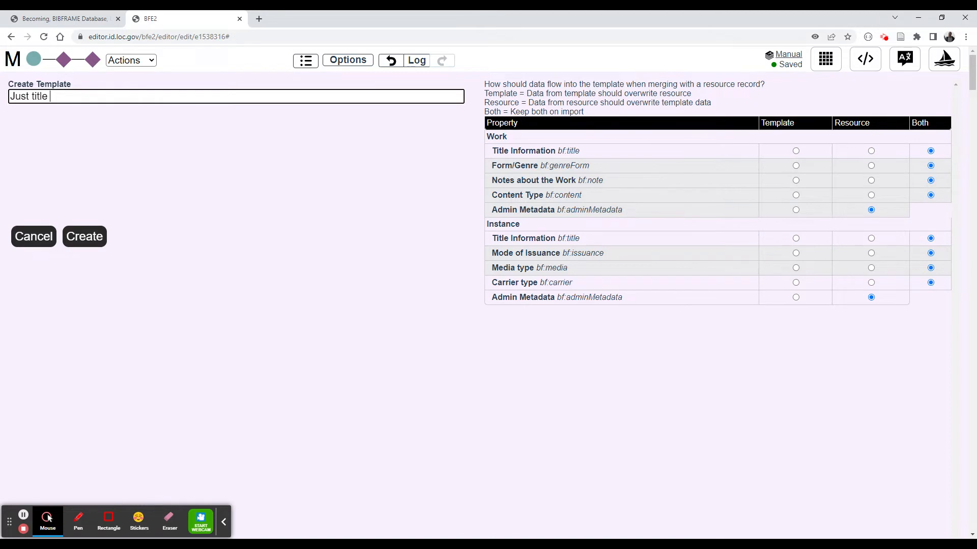
type("3 instances 3 ge")
key("BackSpace")
key("BackSpace")
type("gf")
left_click(84, 236)
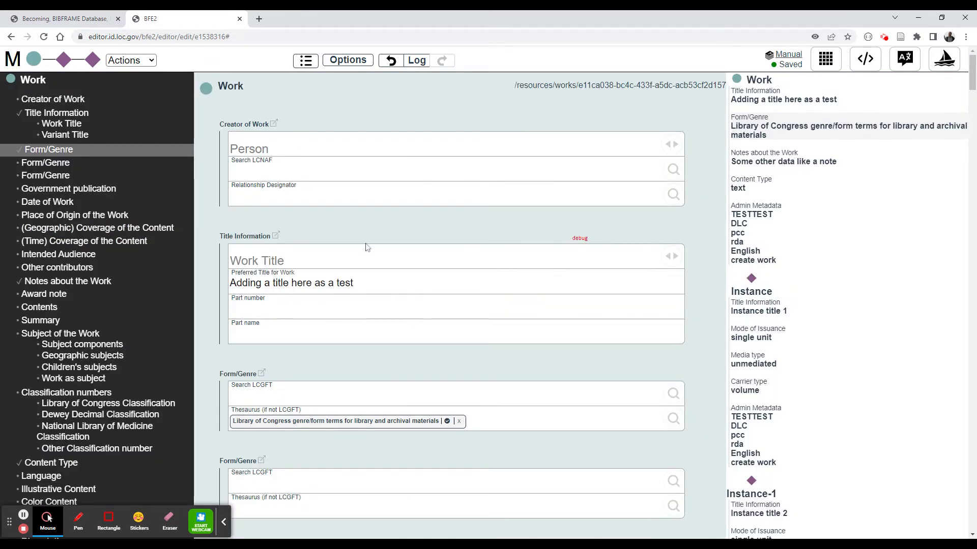
- Create a new record from the "Just title 3 instances 3 gf" template and check its Form/Genre fields
left_click(10, 60)
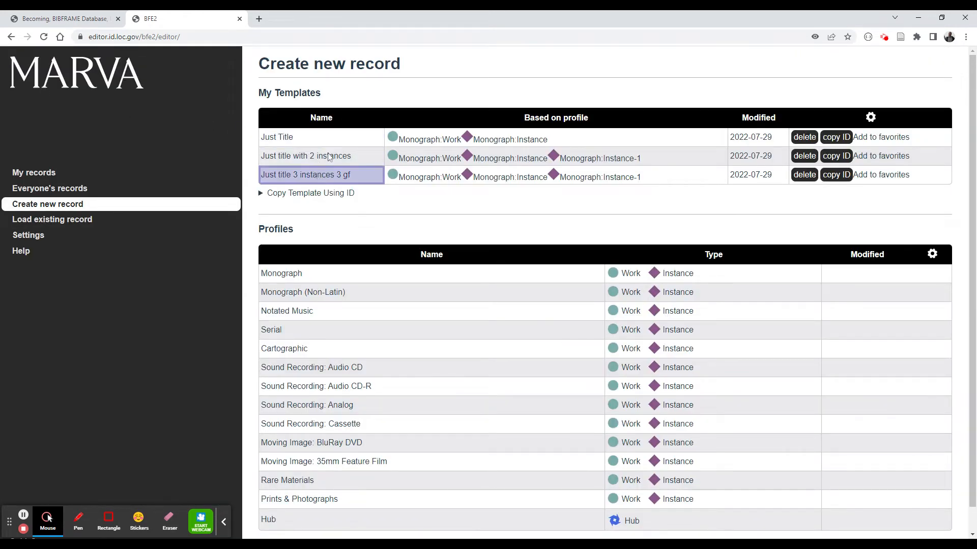
left_click(335, 176)
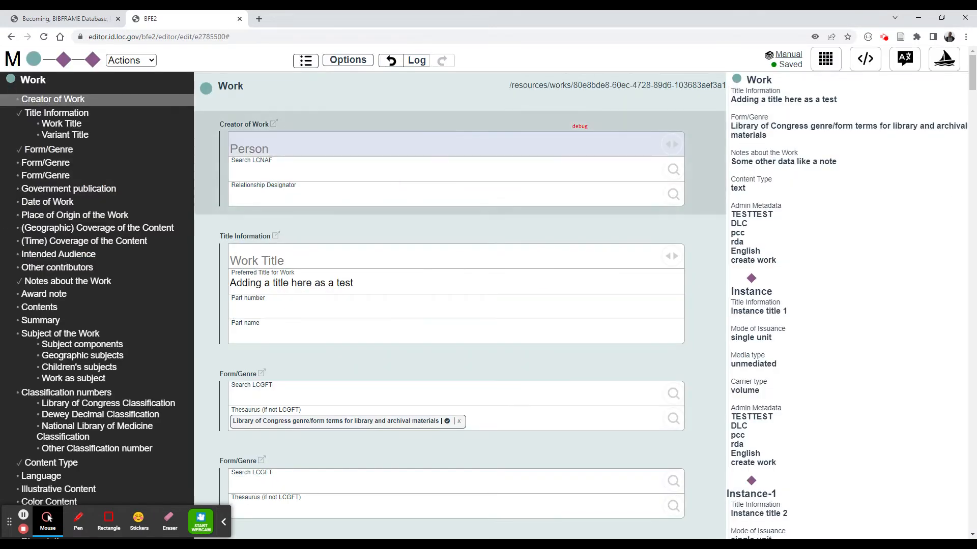
scroll(399, 180, "down", 5)
left_click(490, 154)
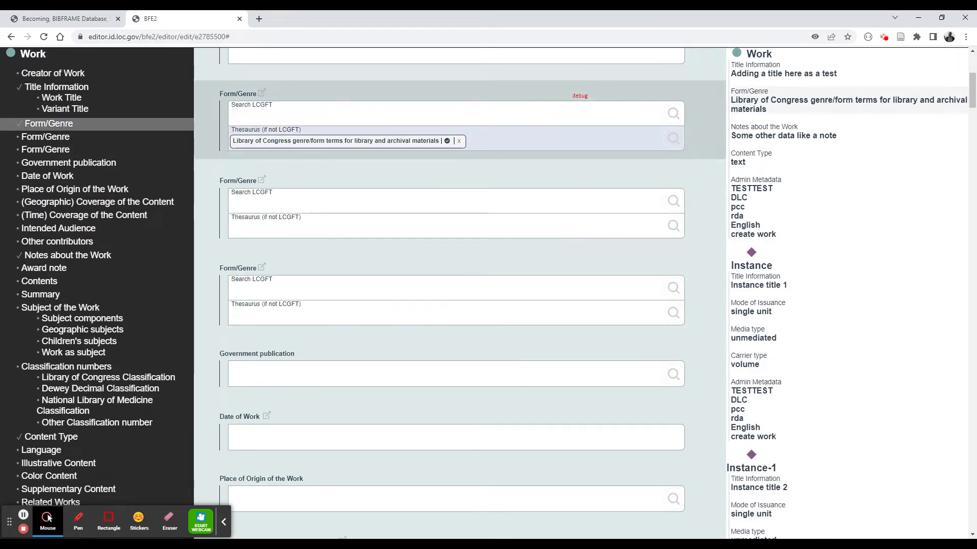
left_click(484, 229)
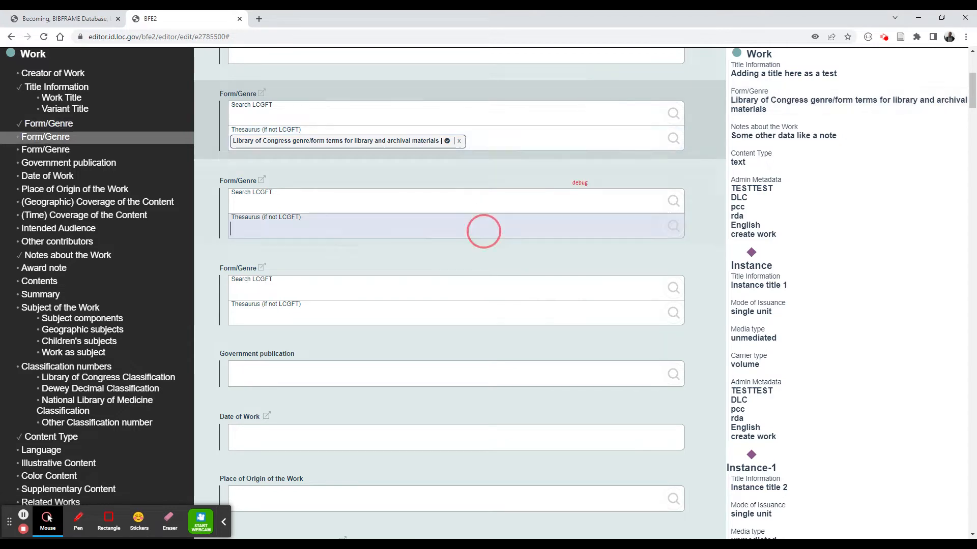
left_click(480, 311)
- Scroll through the new record to examine its resource IDs, admin metadata and Instance fields
scroll(474, 214, "down", 5)
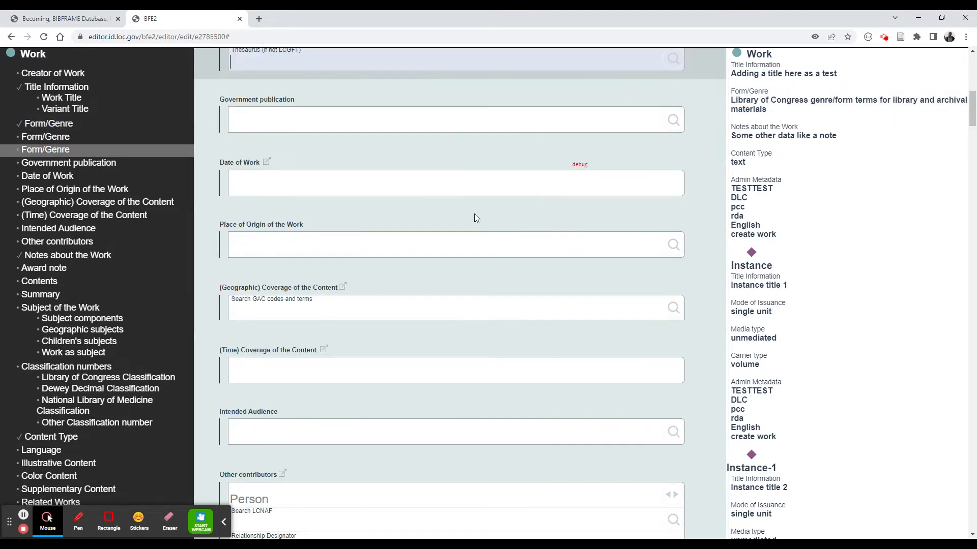
scroll(459, 295, "up", 10)
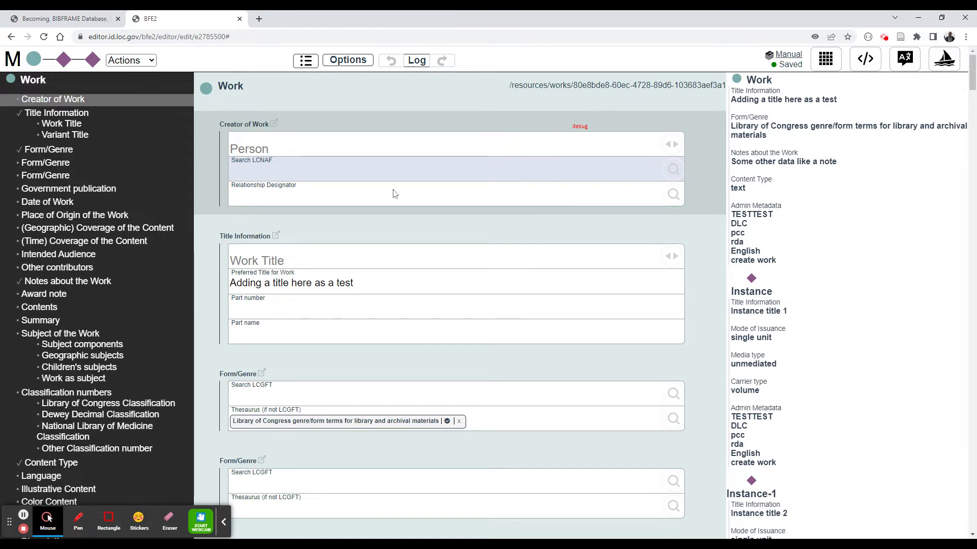
left_click_drag(578, 84, 702, 84)
scroll(630, 162, "down", 10)
scroll(631, 162, "down", 10)
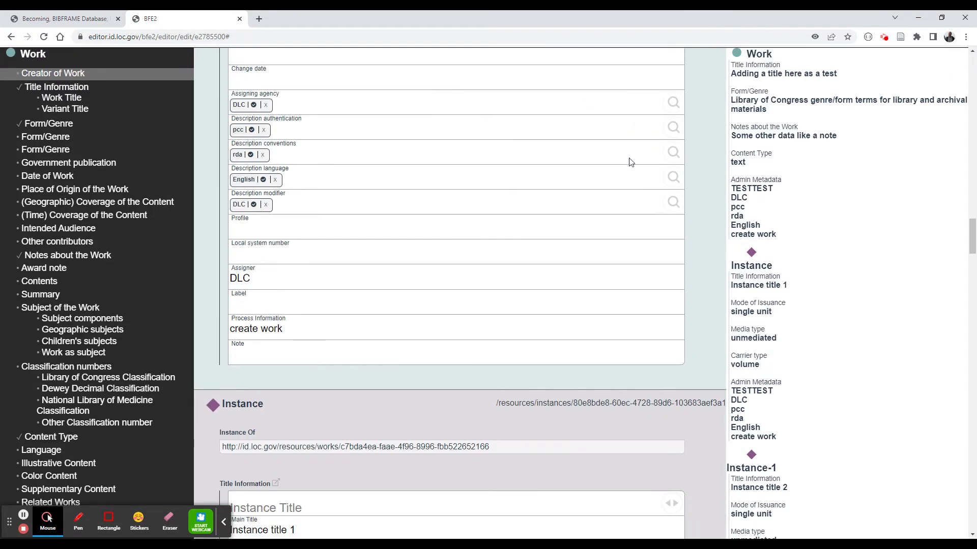
left_click_drag(566, 149, 721, 148)
scroll(443, 161, "down", 10)
scroll(443, 166, "down", 20)
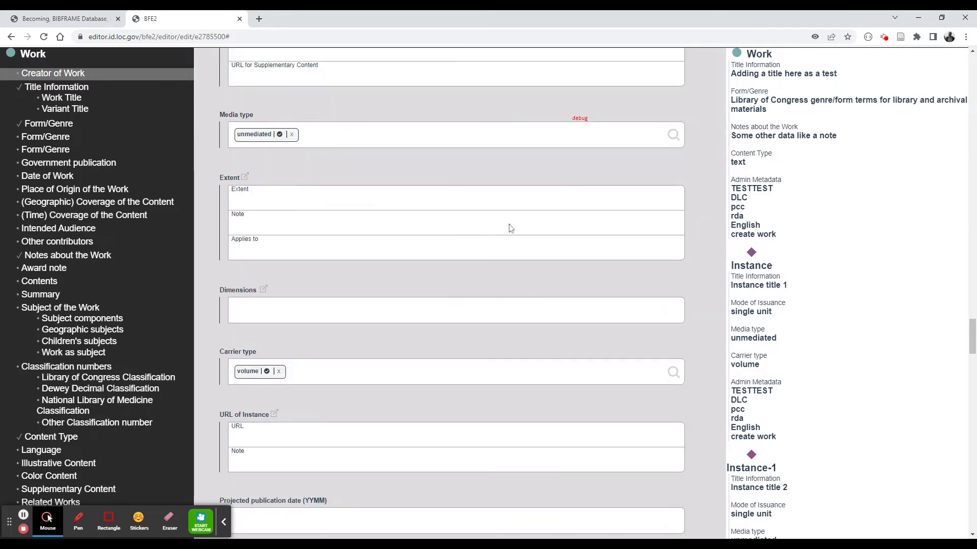
scroll(451, 295, "up", 10)
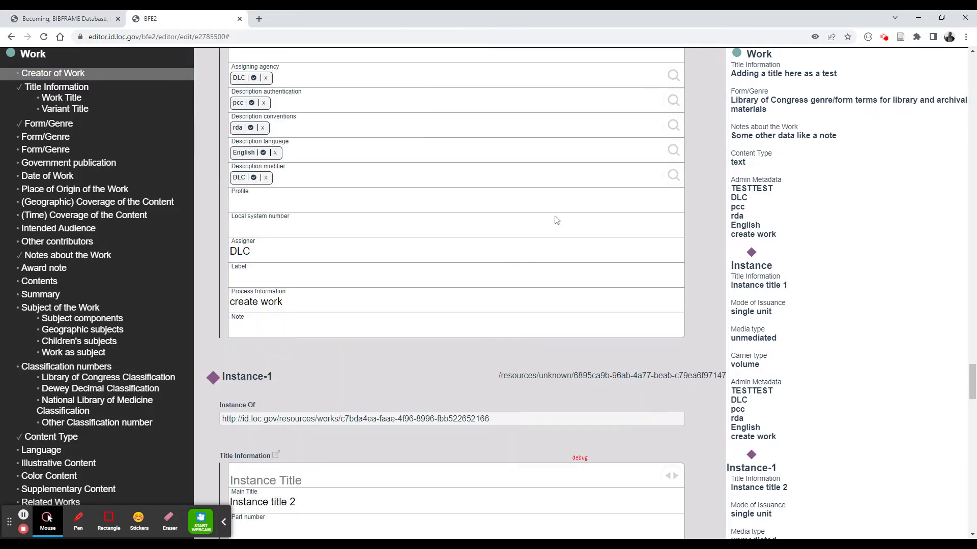
scroll(354, 150, "up", 20)
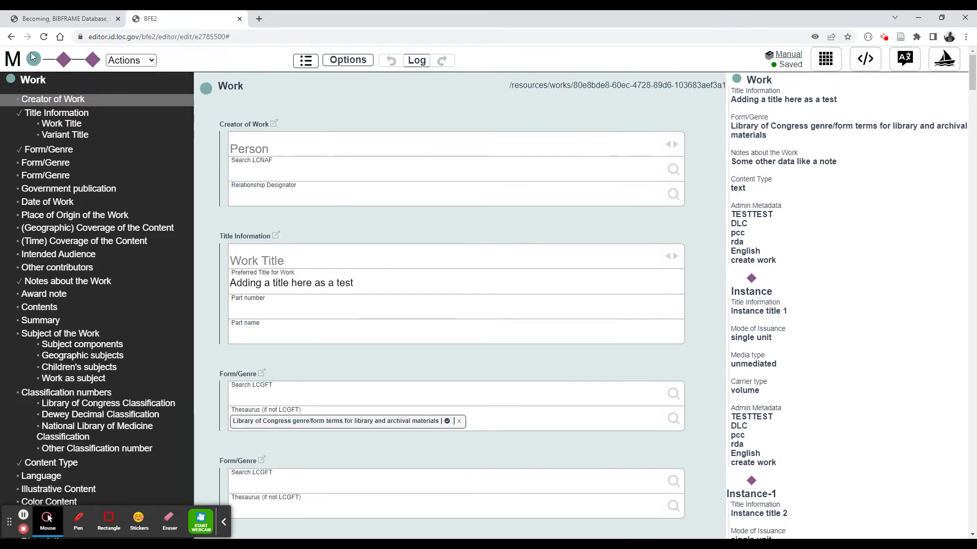
left_click(13, 59)
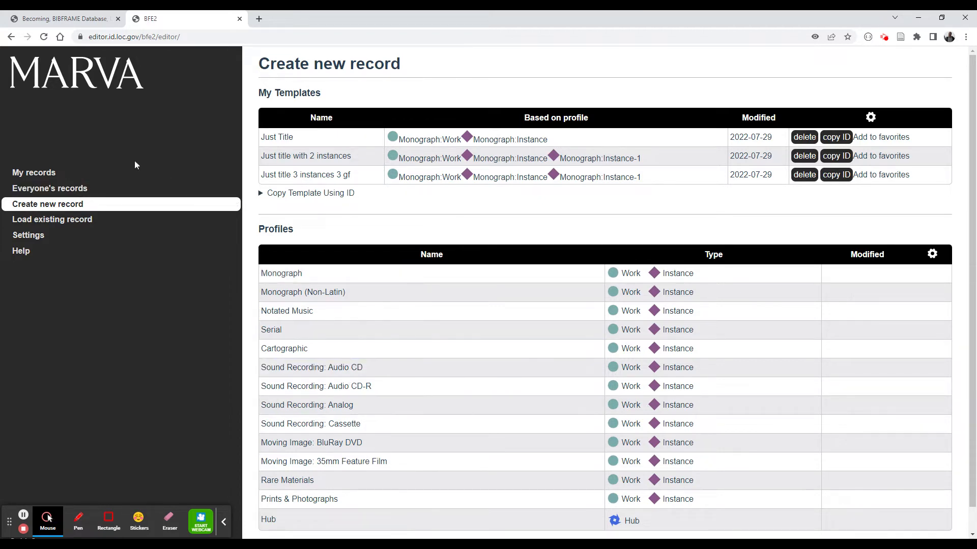
left_click(132, 224)
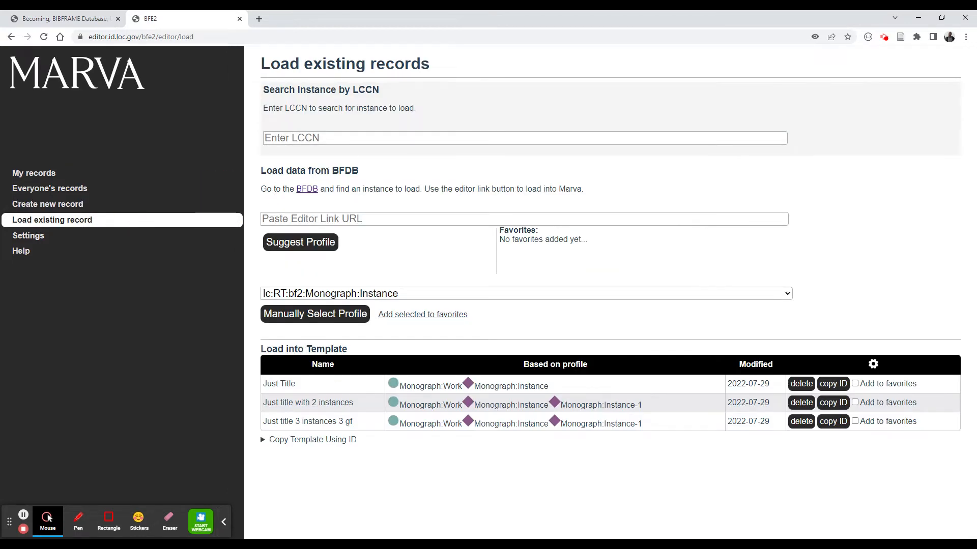
key("ctrl+v")
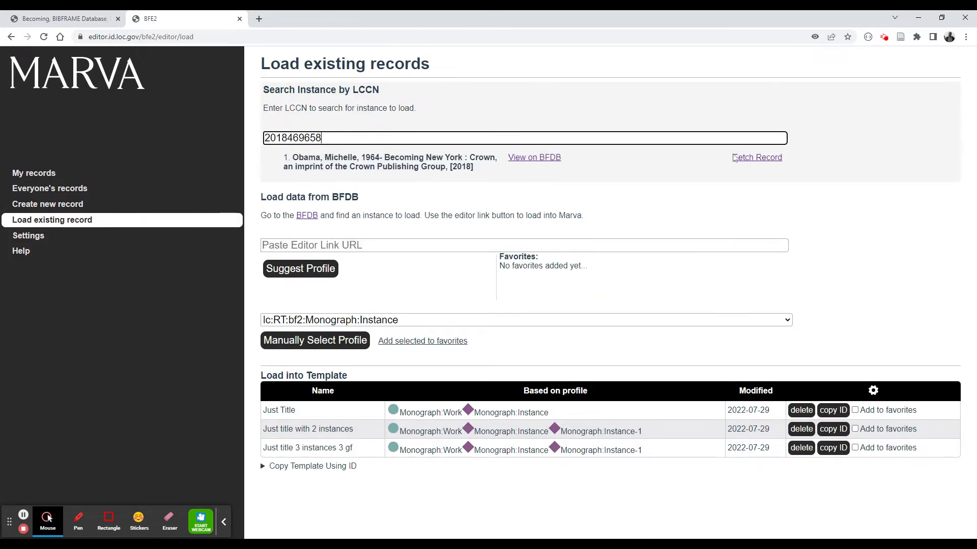
left_click(734, 158)
scroll(326, 245, "down", 2)
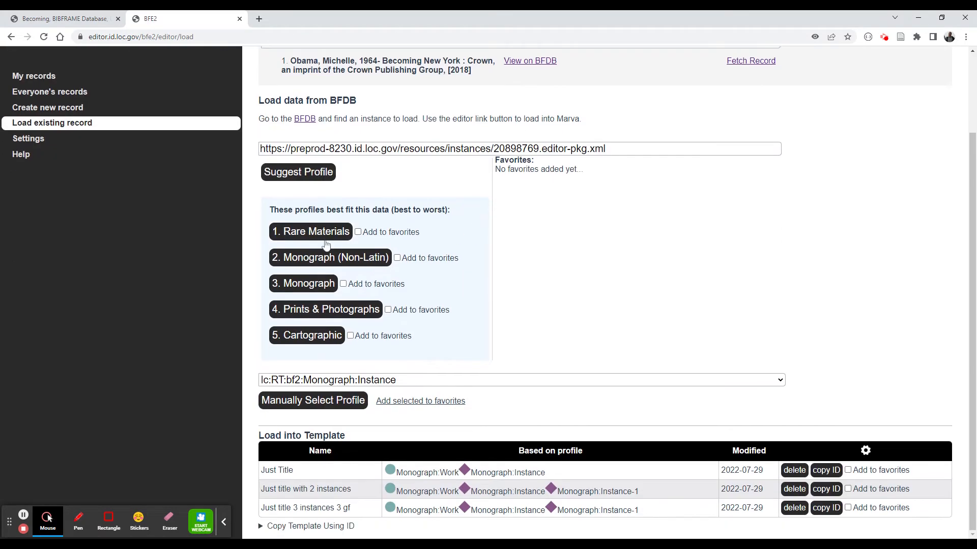
left_click(305, 287)
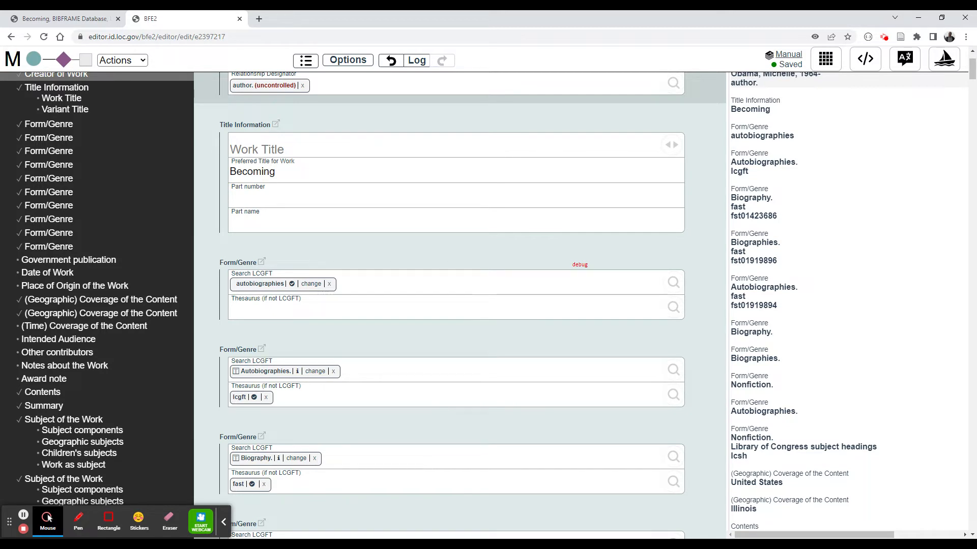
- Scroll through the loaded record to examine its creator, title, form/genre, summary and subject fields
scroll(381, 202, "up", 3)
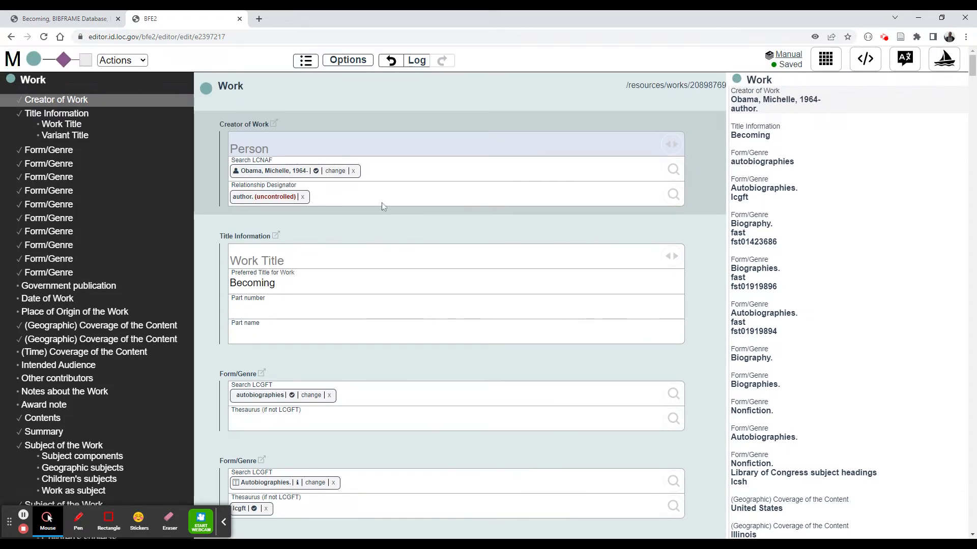
scroll(382, 203, "down", 5)
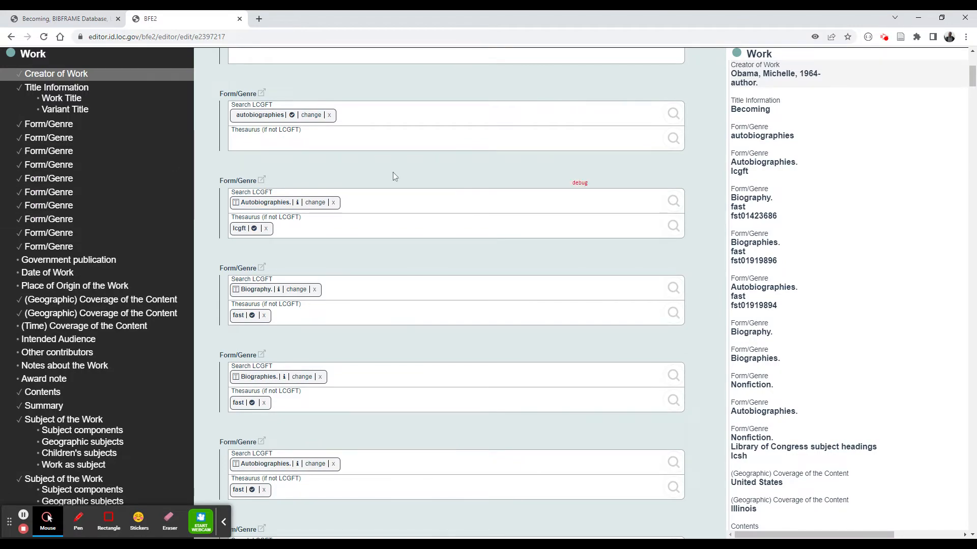
scroll(458, 236, "down", 20)
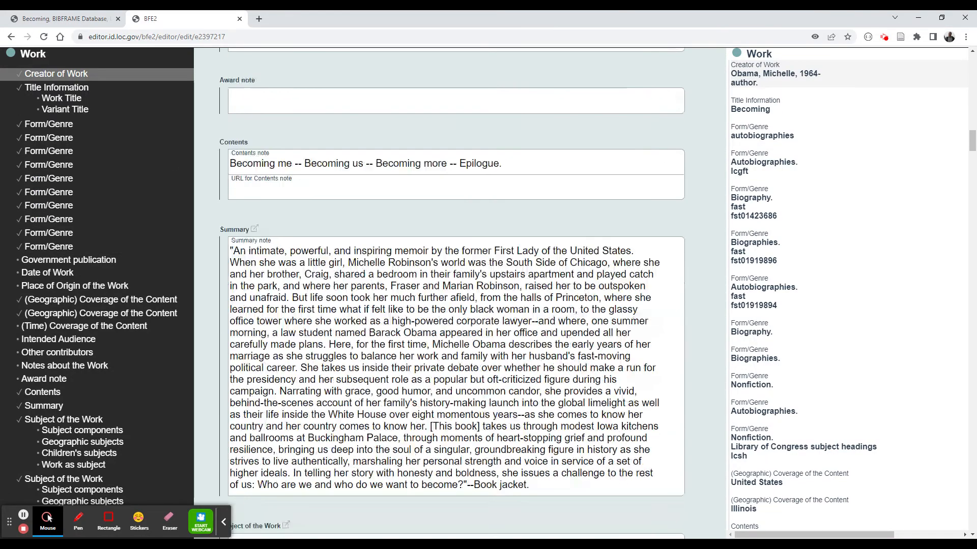
scroll(458, 219, "down", 20)
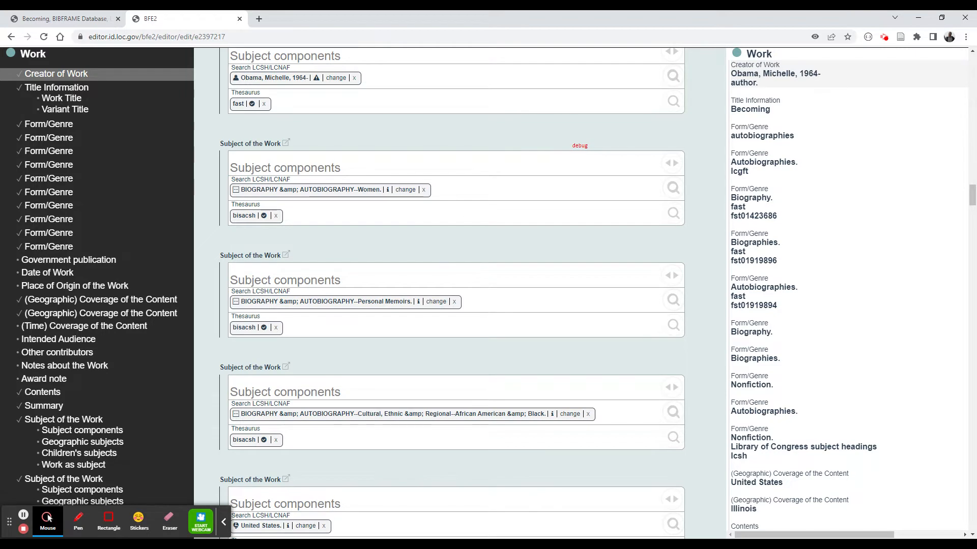
scroll(420, 285, "down", 3)
scroll(421, 290, "up", 20)
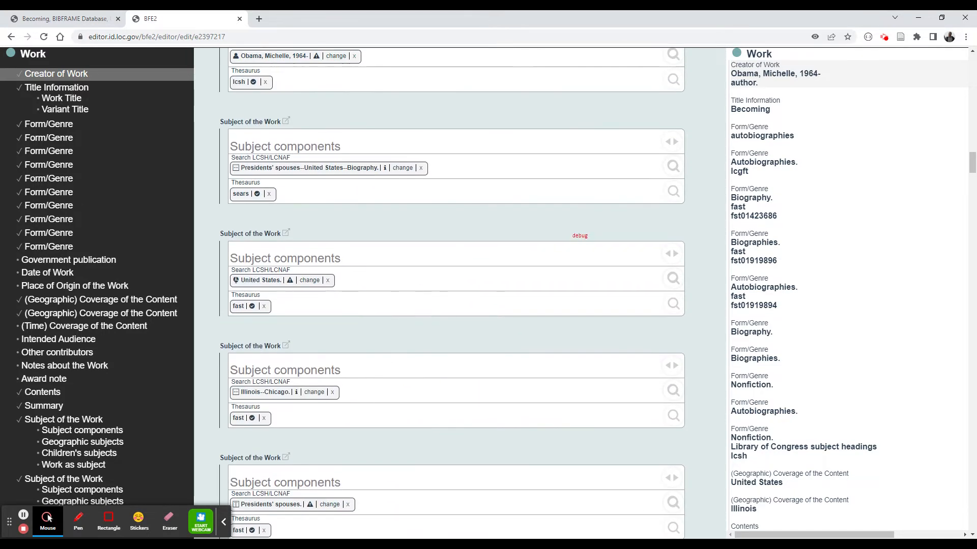
scroll(420, 290, "up", 2)
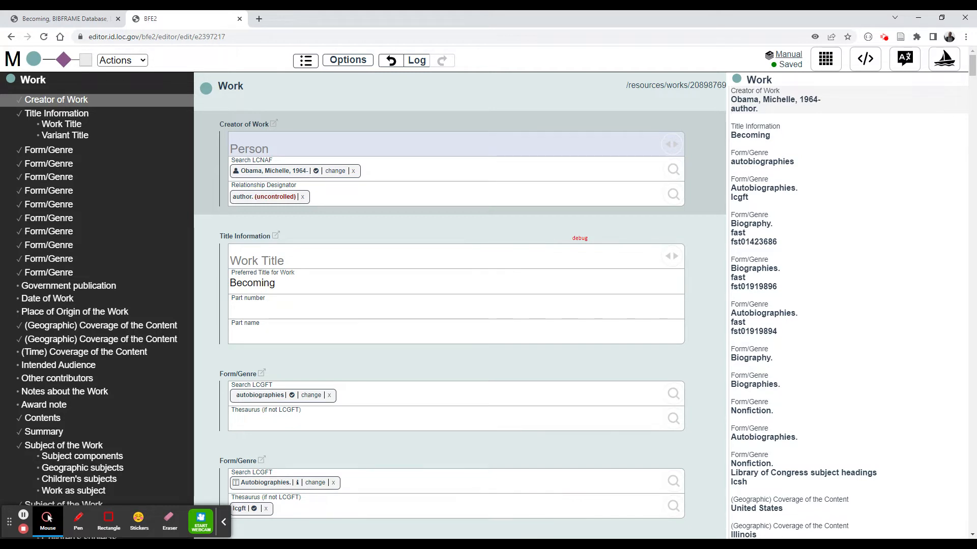
- Delete the "Just title 3 instances 3 gf" and "Just title with 2 instances" templates
left_click(9, 60)
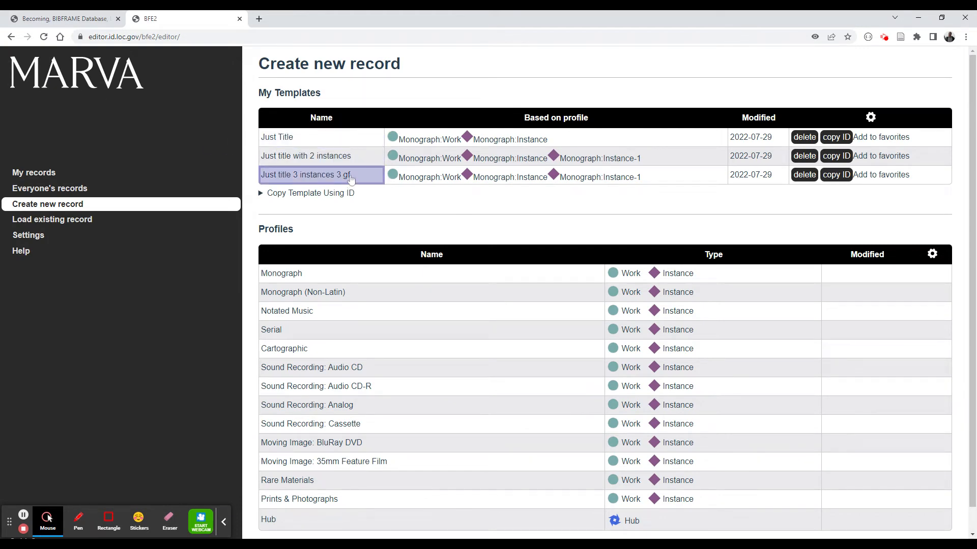
left_click(809, 179)
left_click(804, 155)
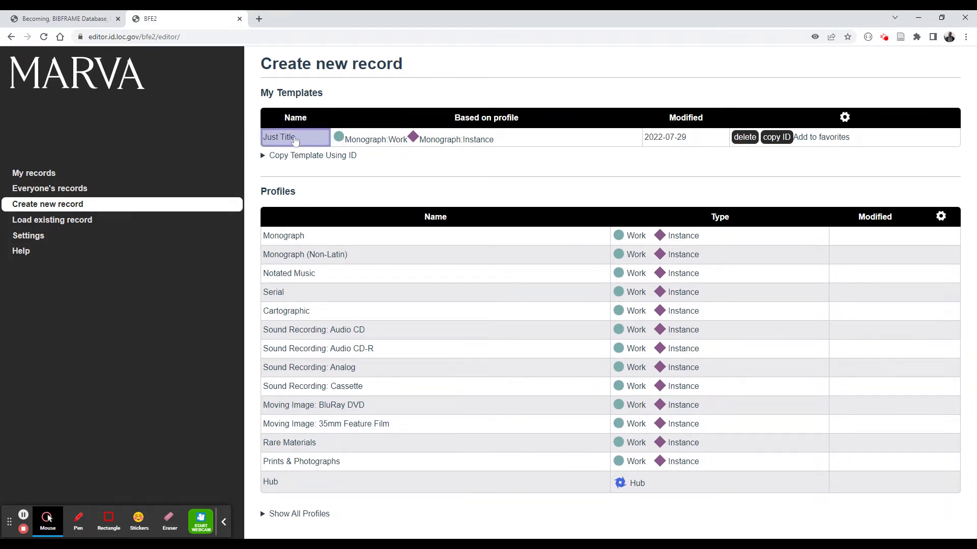
- Create a new record from the "Just Title" template and set the Work title to "Test Title"
left_click(282, 142)
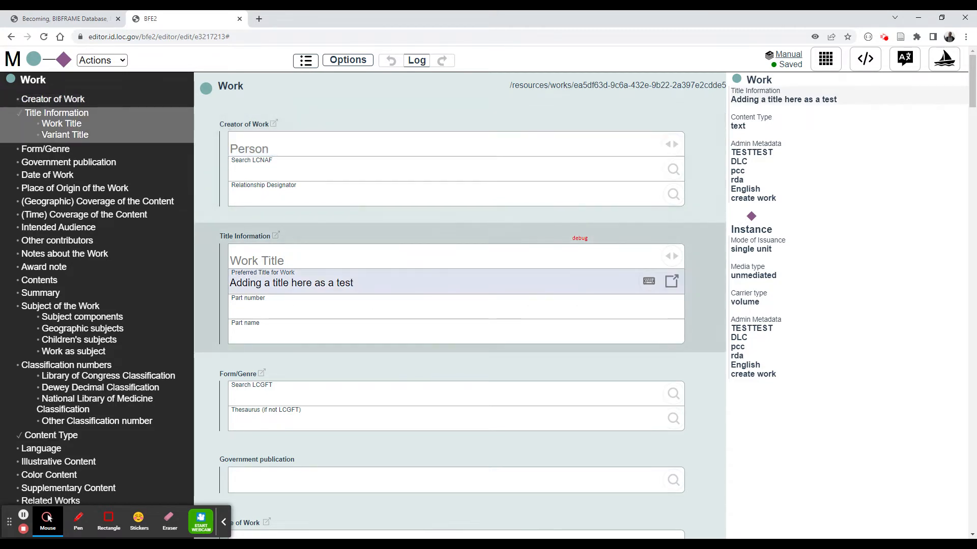
left_click_drag(355, 283, 203, 279)
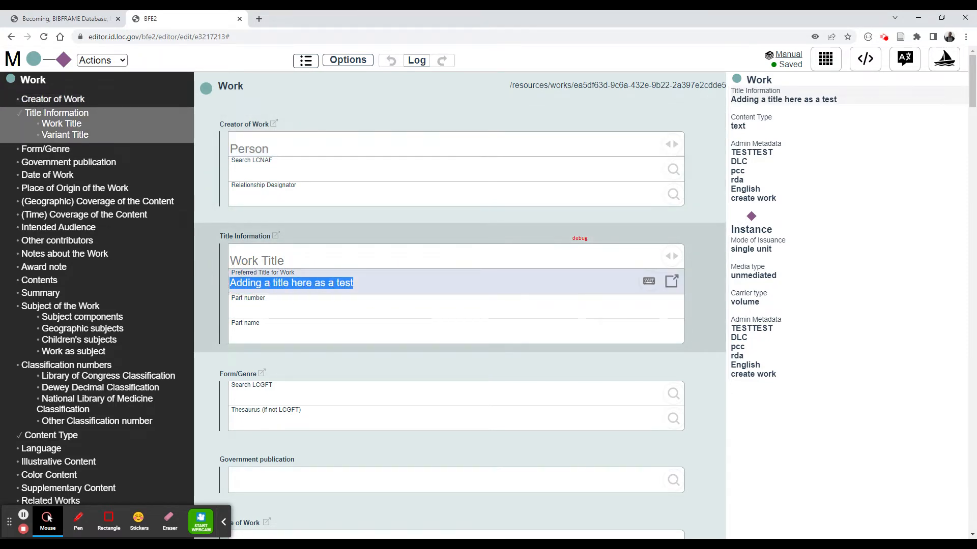
type("Test Title")
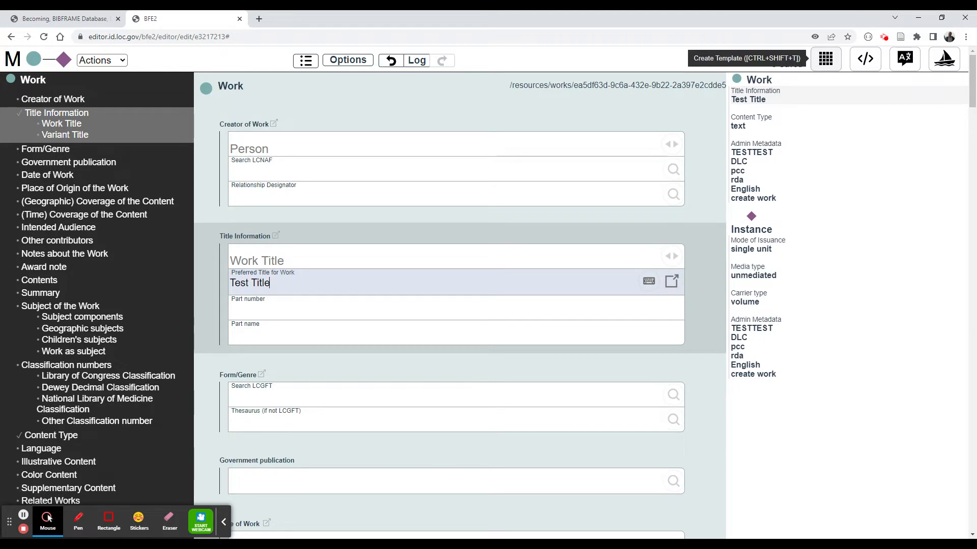
- Start saving the record as a template named "Data merge test with the title"
left_click(824, 59)
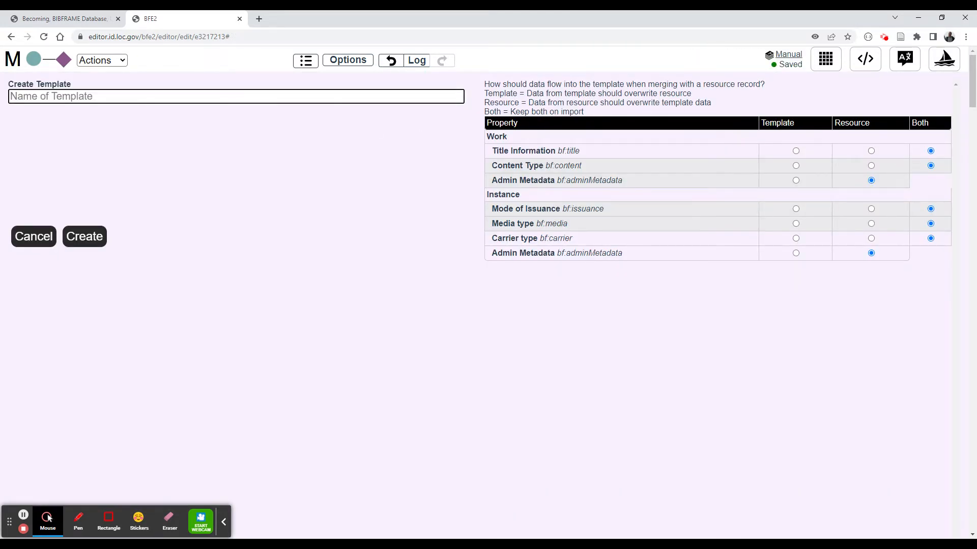
type("Data merge test with the title")
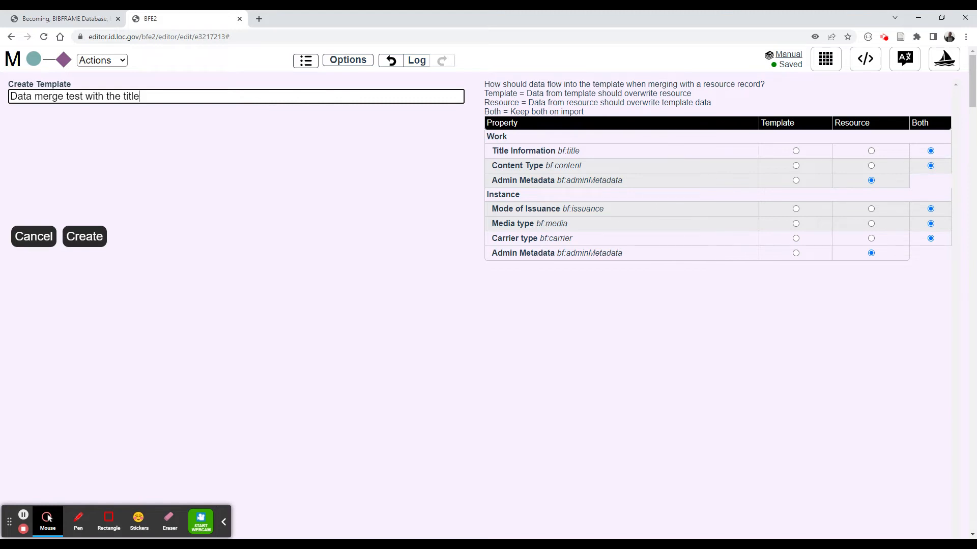
- Examine the merge options for each Work and Instance property in the template dialog
left_click_drag(490, 167, 614, 167)
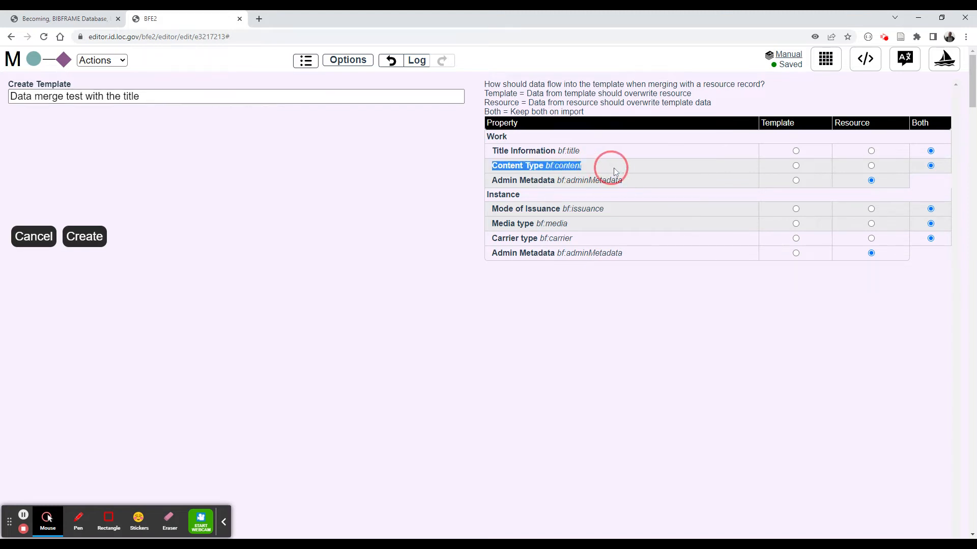
left_click(603, 168)
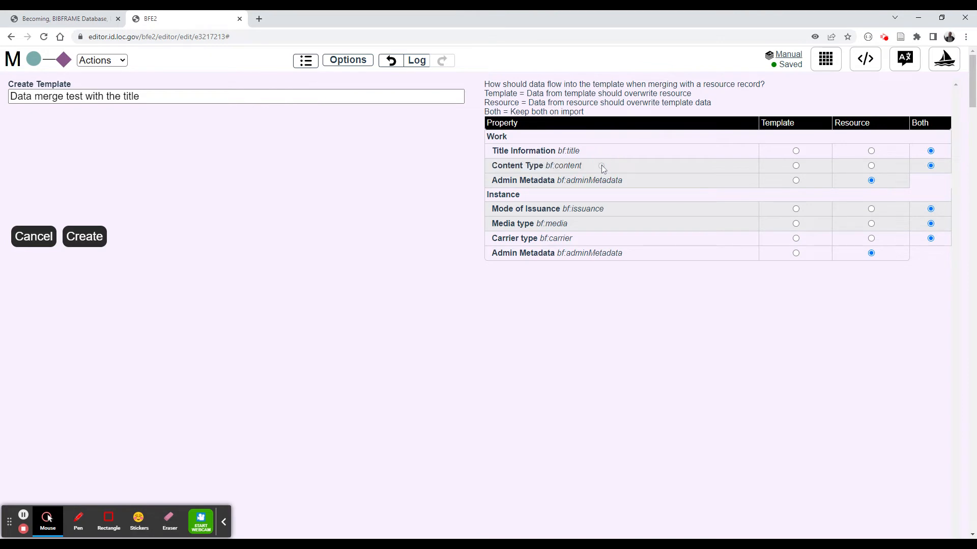
left_click_drag(489, 184, 622, 181)
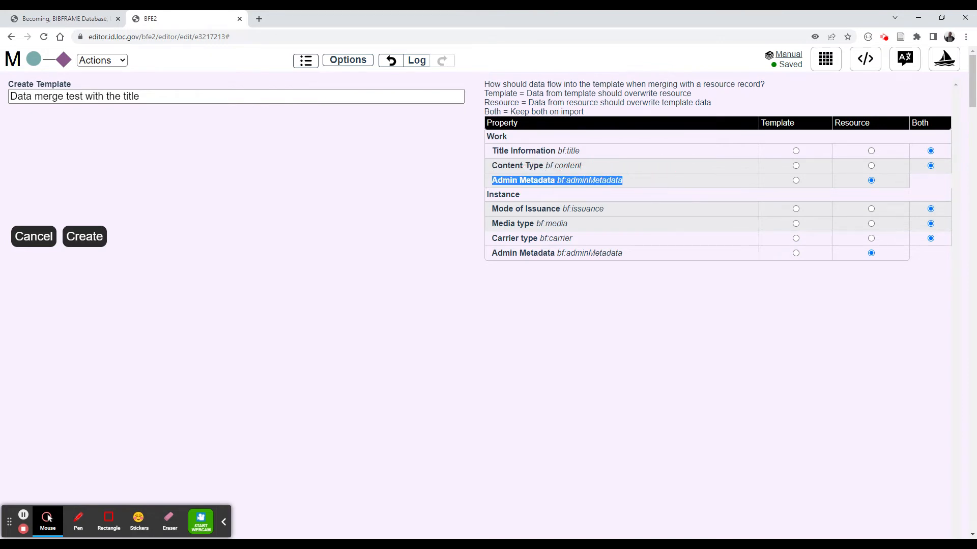
mouse_move(488, 208)
left_mouse_down()
mouse_move(617, 210)
mouse_move(477, 221)
left_mouse_up()
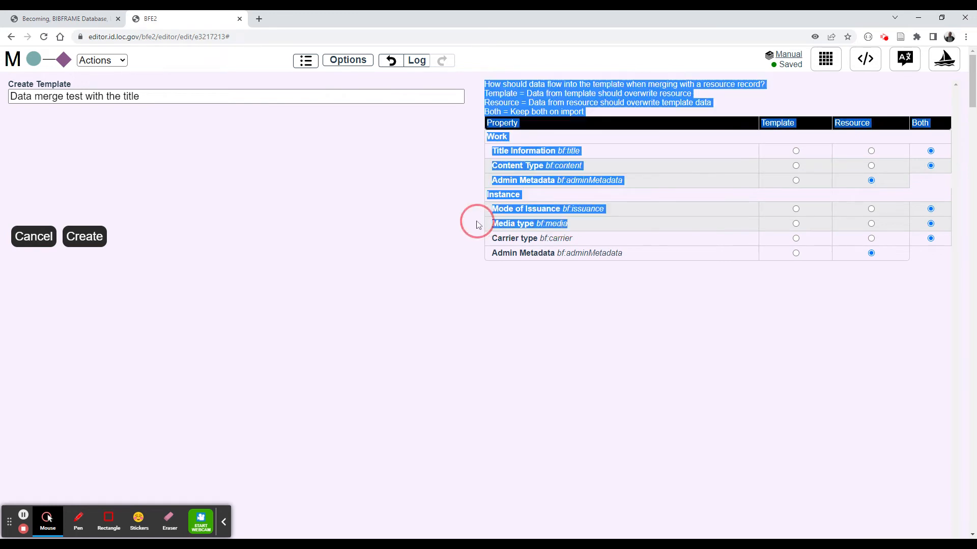
left_click(498, 243)
left_click_drag(587, 238, 512, 234)
left_click(513, 222)
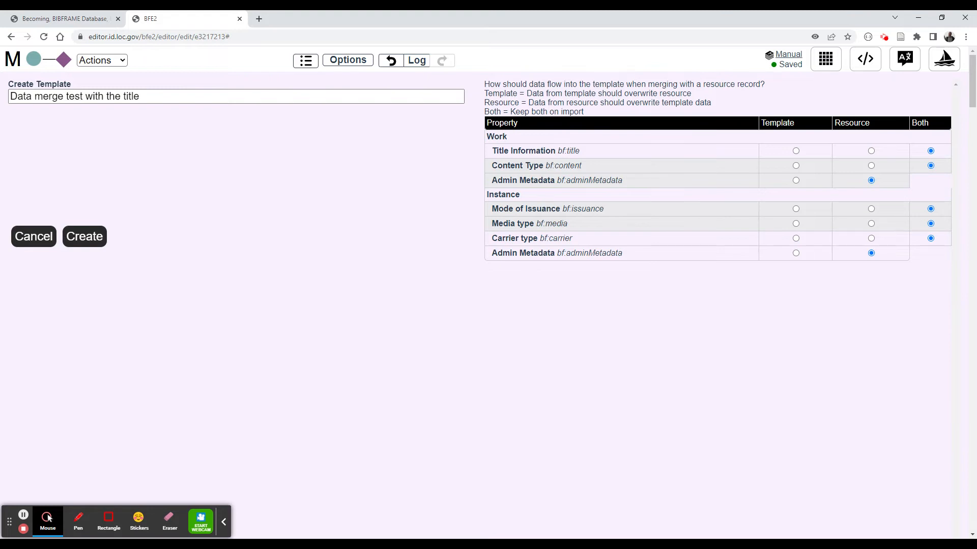
left_click_drag(492, 151, 623, 152)
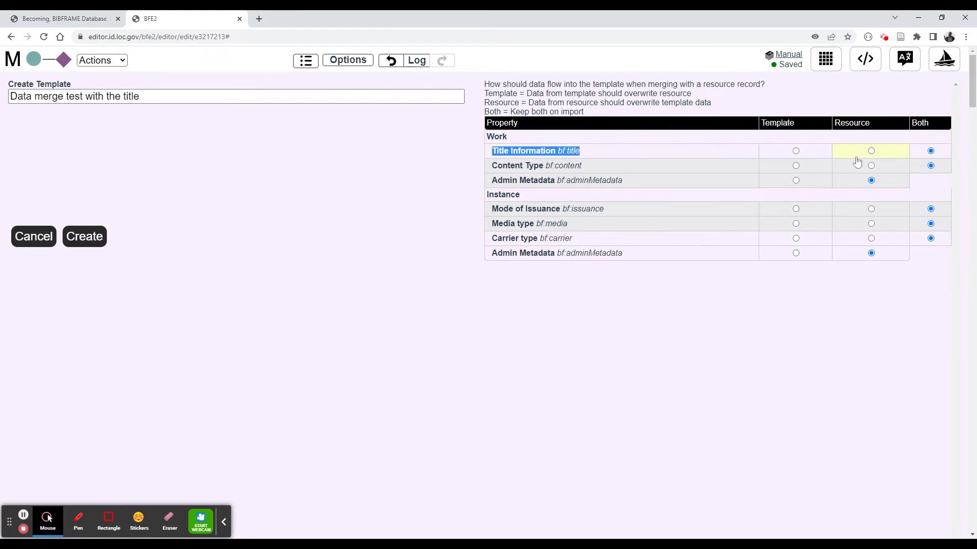
- Set Title Information to take data from the template and create the template
left_click(872, 153)
left_click(796, 151)
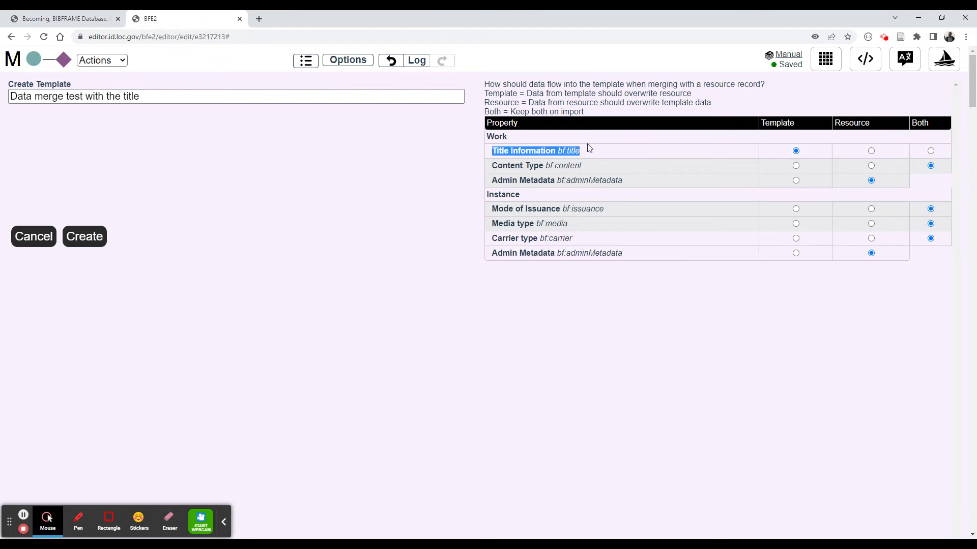
left_click(494, 152)
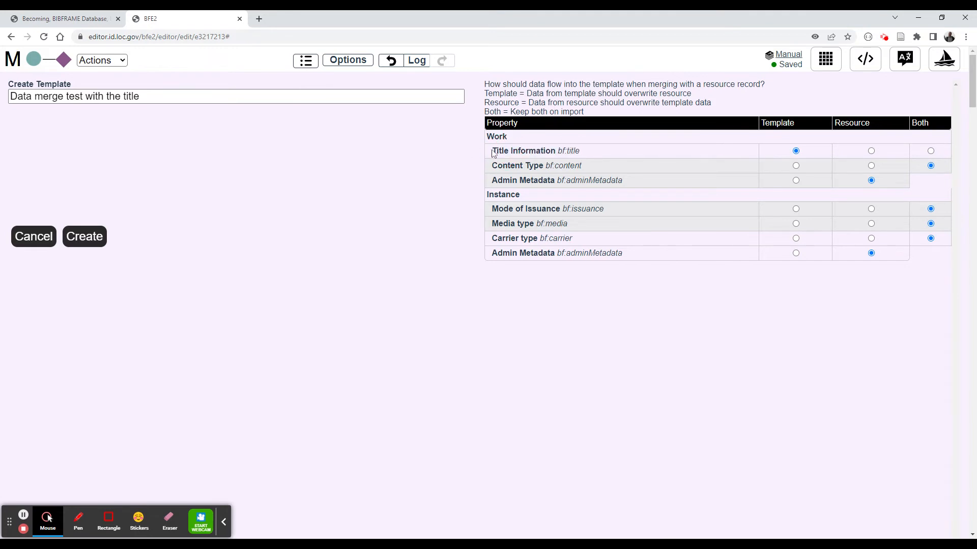
left_click_drag(493, 153, 643, 158)
left_click(796, 152)
left_click_drag(42, 96, 166, 96)
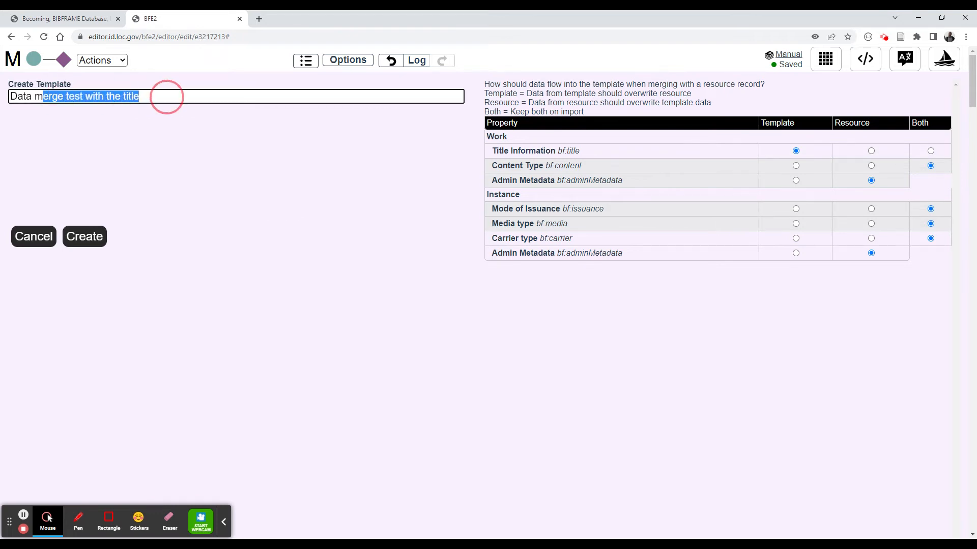
left_click(85, 236)
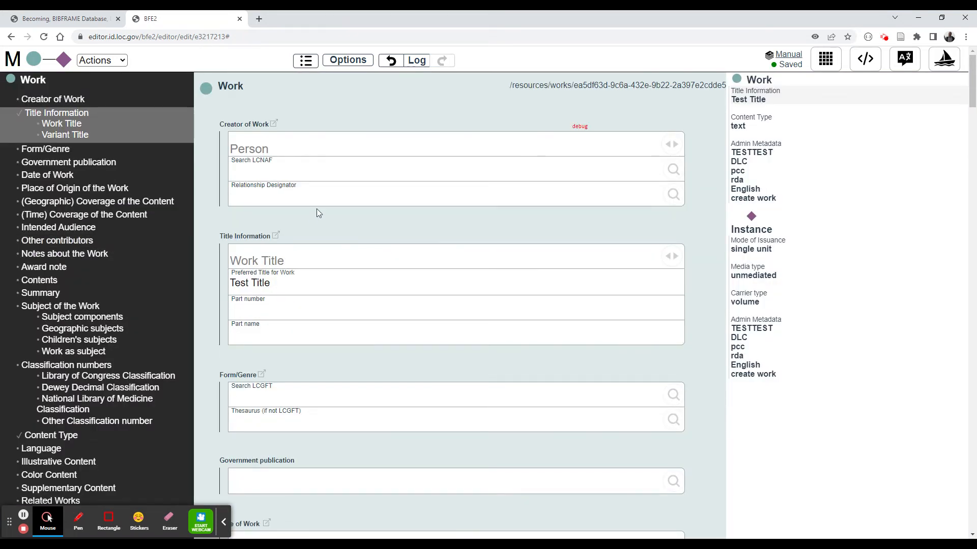
left_click(13, 58)
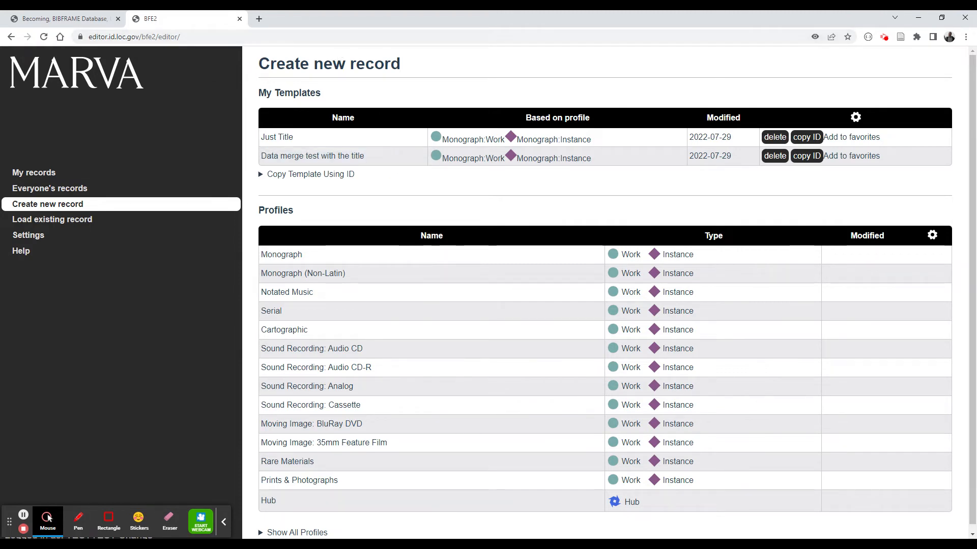
left_click_drag(269, 63, 524, 55)
left_click(563, 202)
left_click(30, 224)
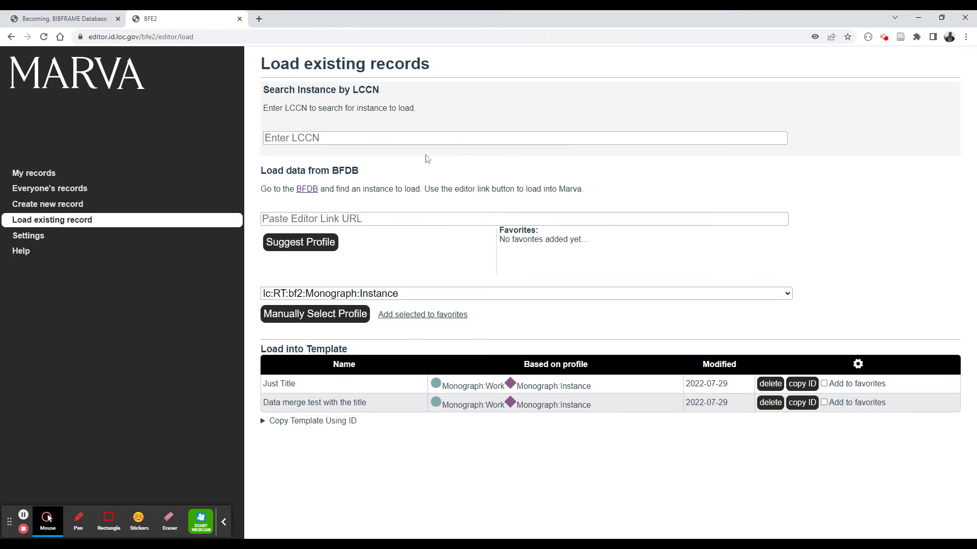
left_click(421, 136)
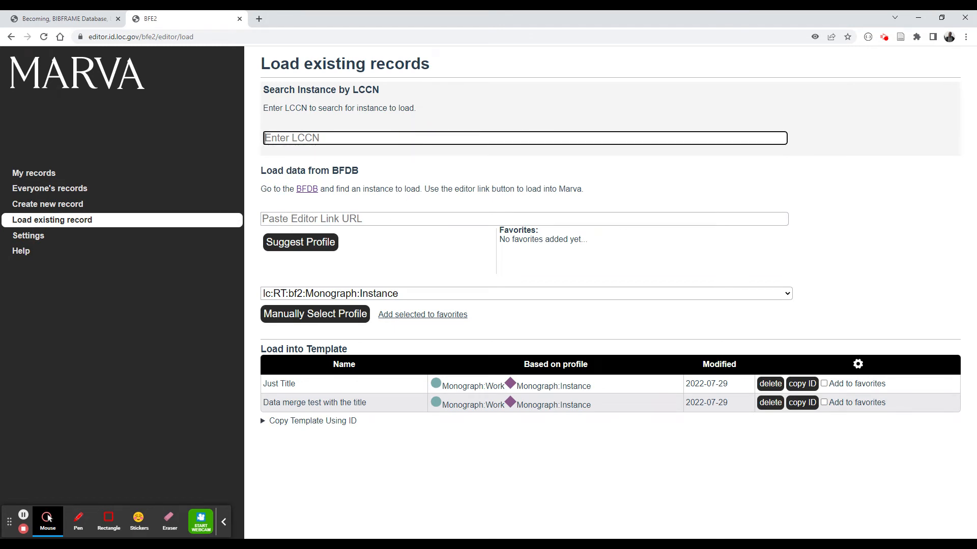
key("ctrl+v")
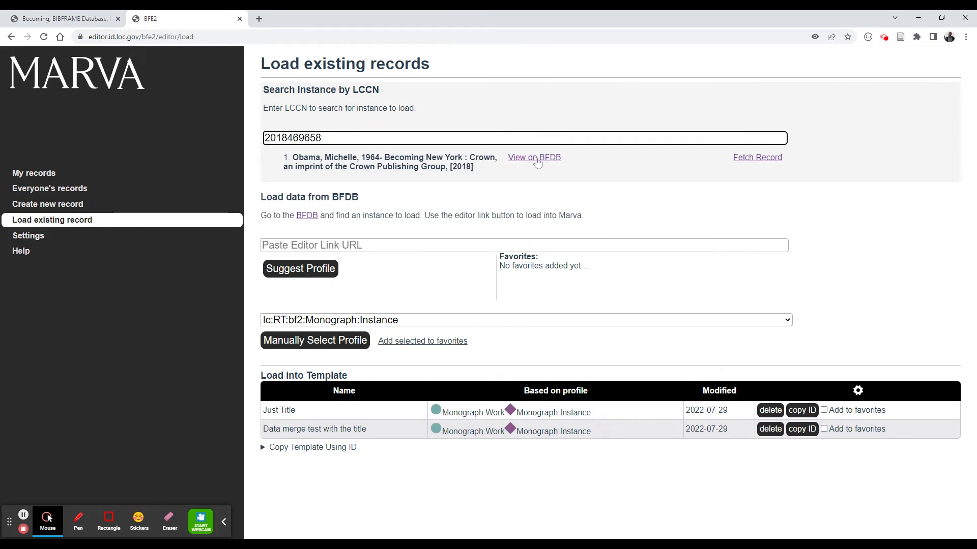
left_click(535, 158)
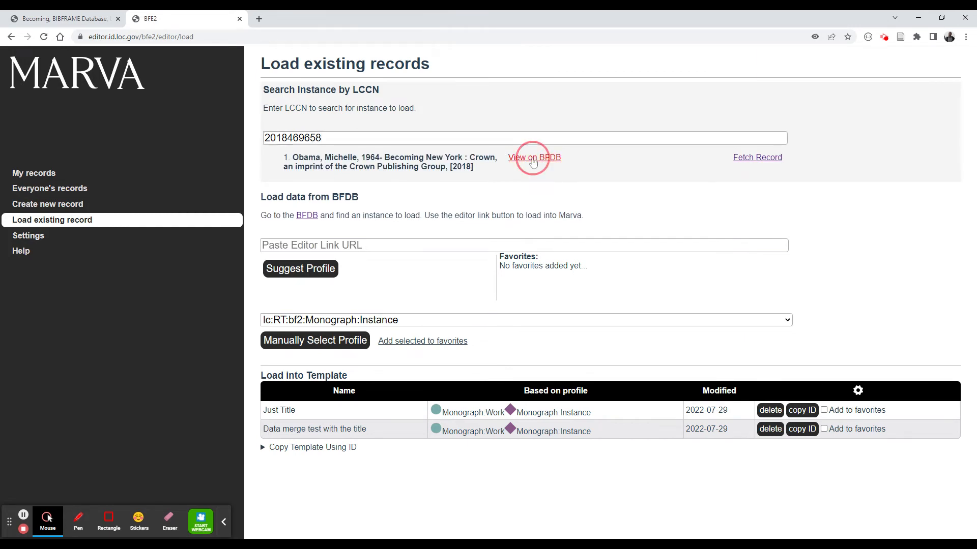
left_click(118, 18)
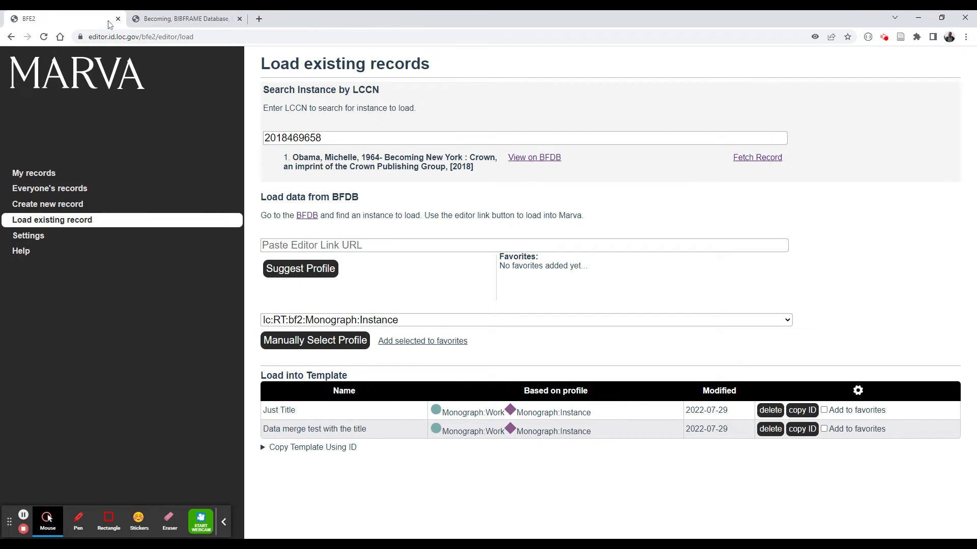
- Switch to the BFDB tab and send the Becoming instance to Marva through its Edit Instance/Work package link
left_click(117, 18)
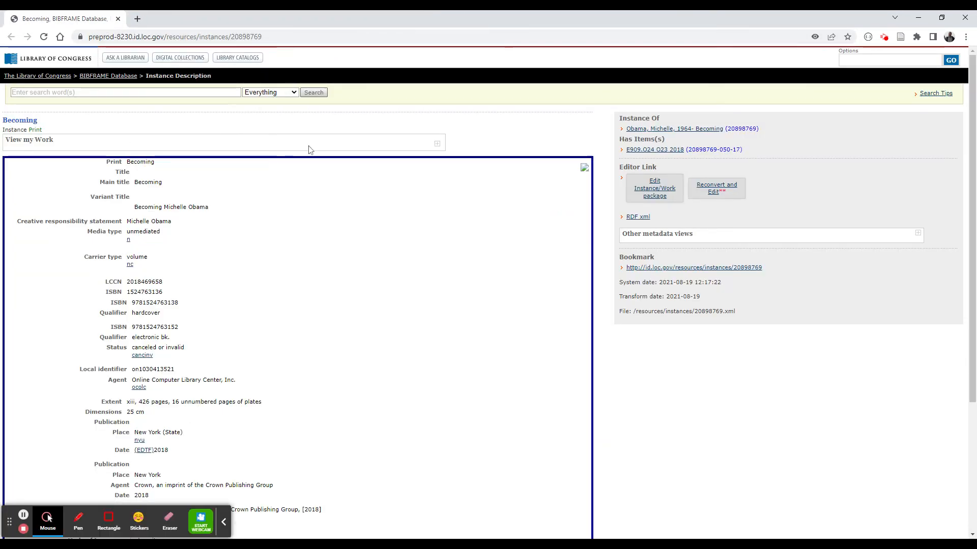
scroll(369, 330, "down", 3)
scroll(368, 330, "up", 3)
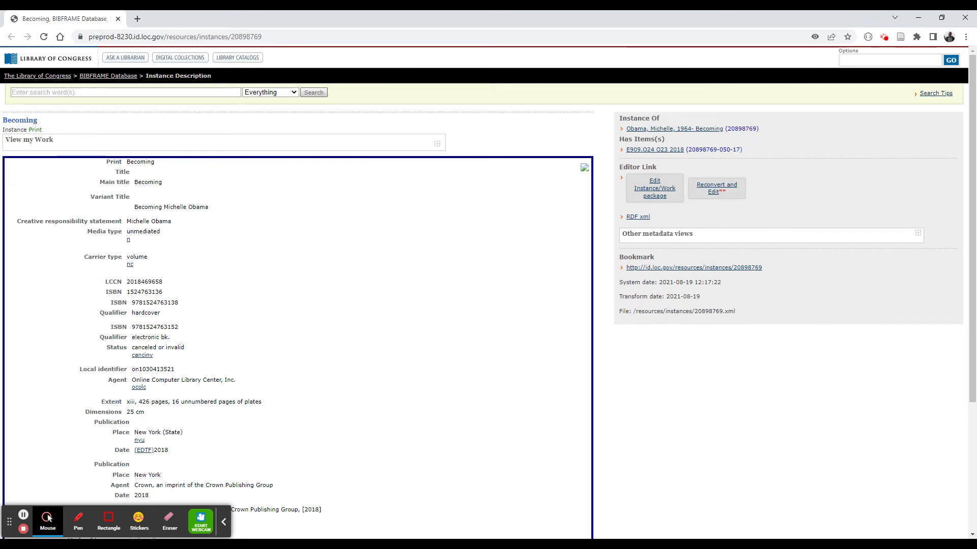
double_click(137, 183)
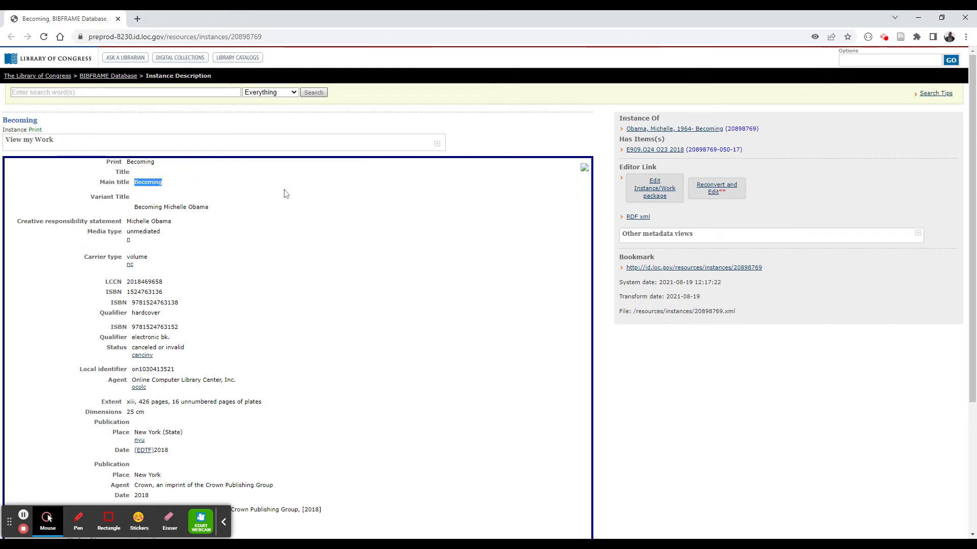
left_click(649, 190)
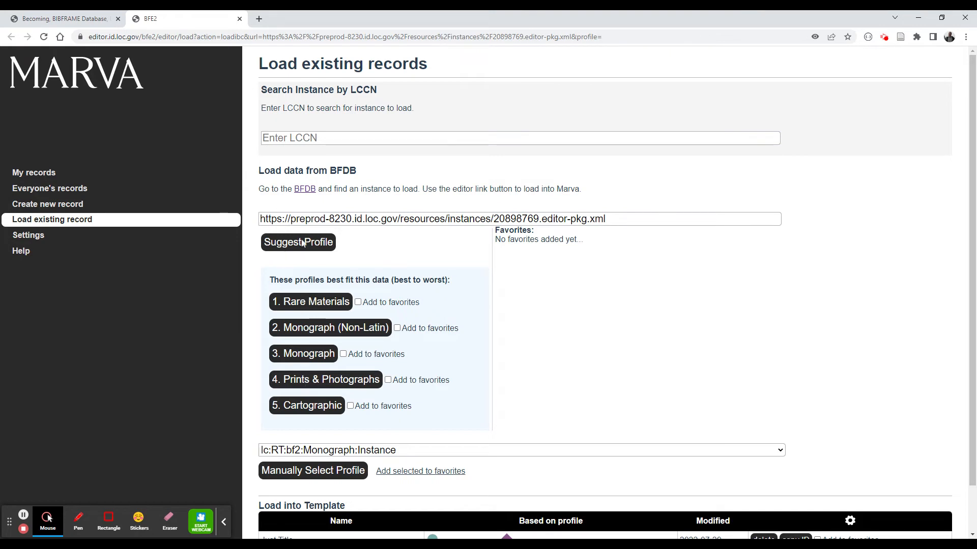
- Load the Becoming instance into the "Data merge test with the title" template and review the merged Work fields
scroll(315, 285, "down", 1)
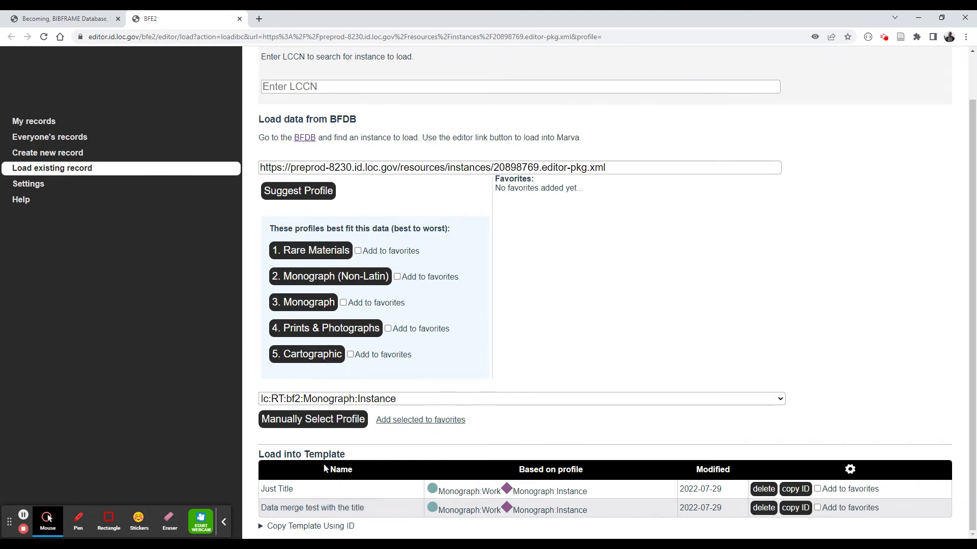
triple_click(319, 168)
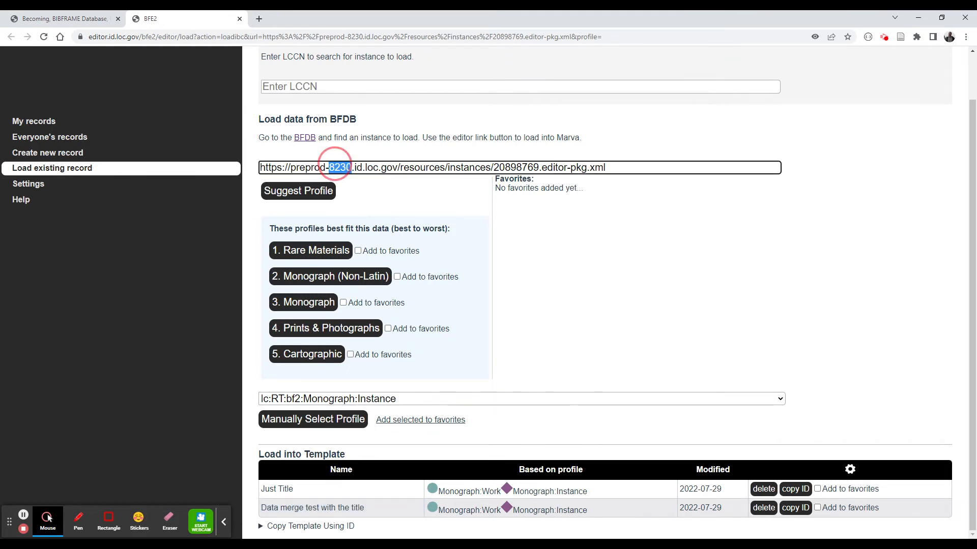
left_click(336, 512)
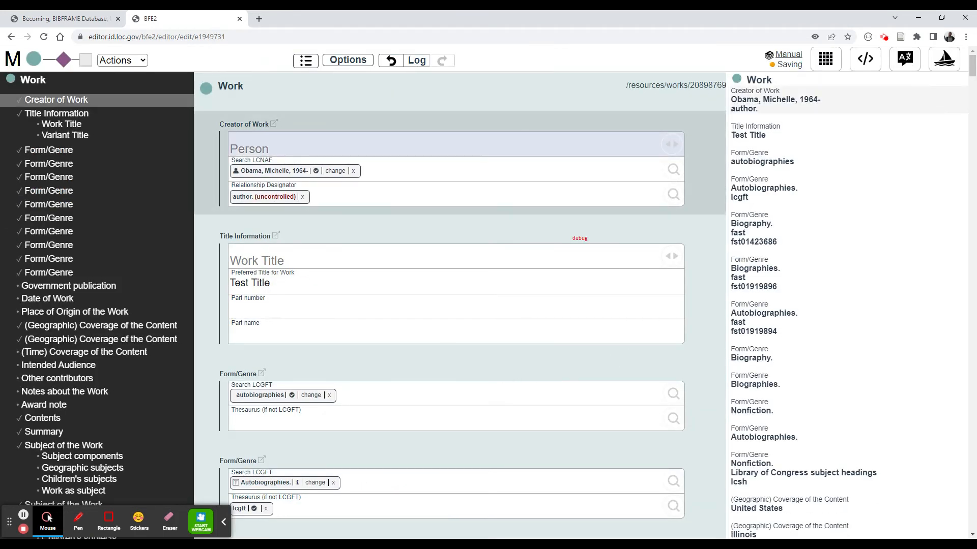
scroll(456, 161, "down", 20)
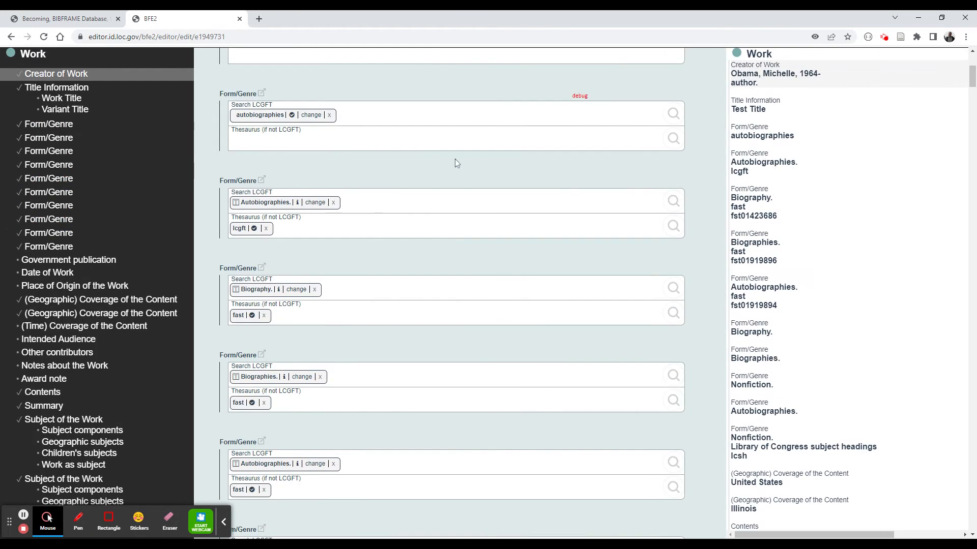
scroll(458, 218, "down", 5)
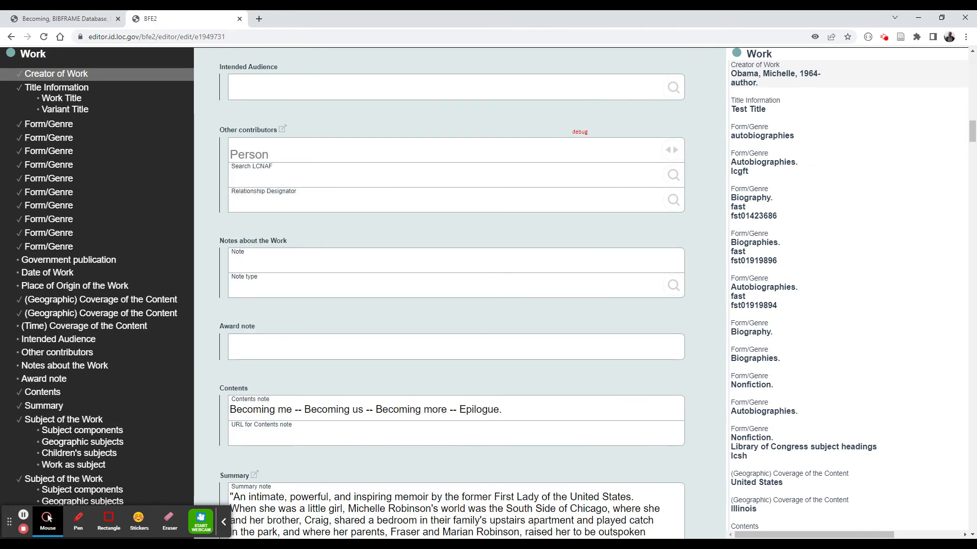
scroll(458, 218, "up", 20)
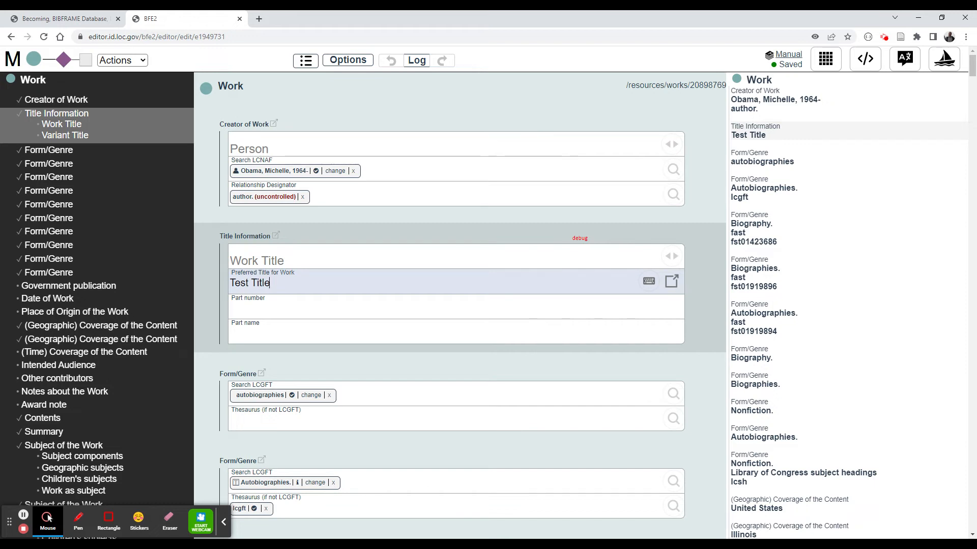
- Start a new record from the "Data merge test with the title" template and select its Work title field
left_click(13, 61)
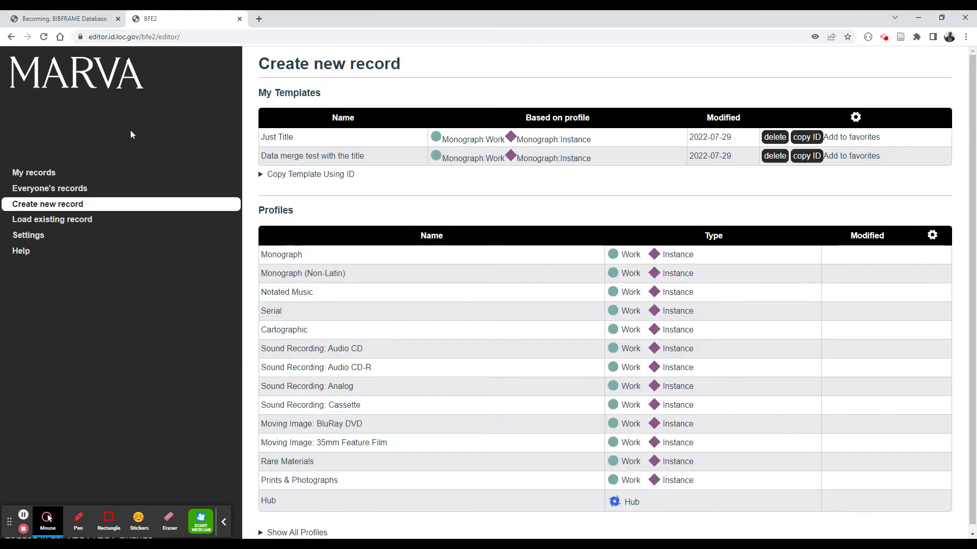
left_click(50, 206)
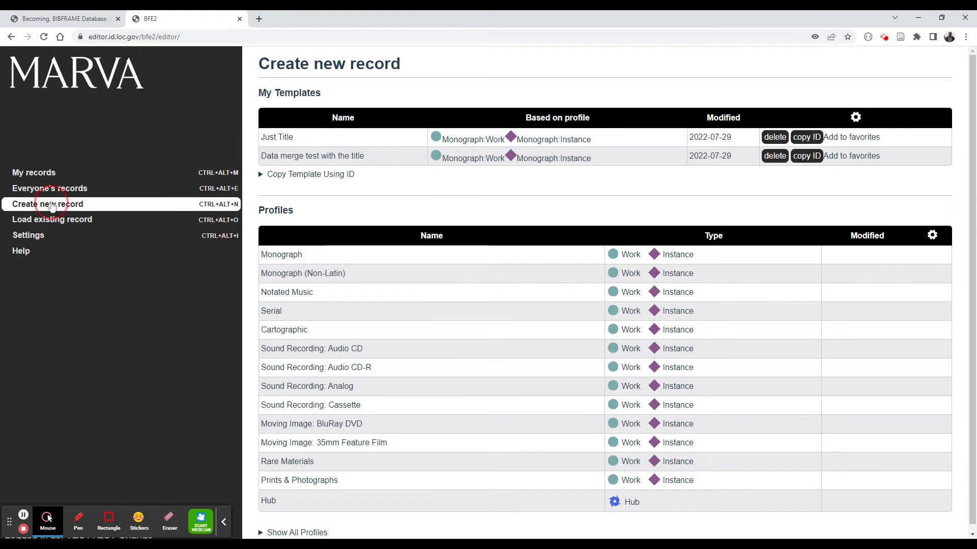
left_click(297, 159)
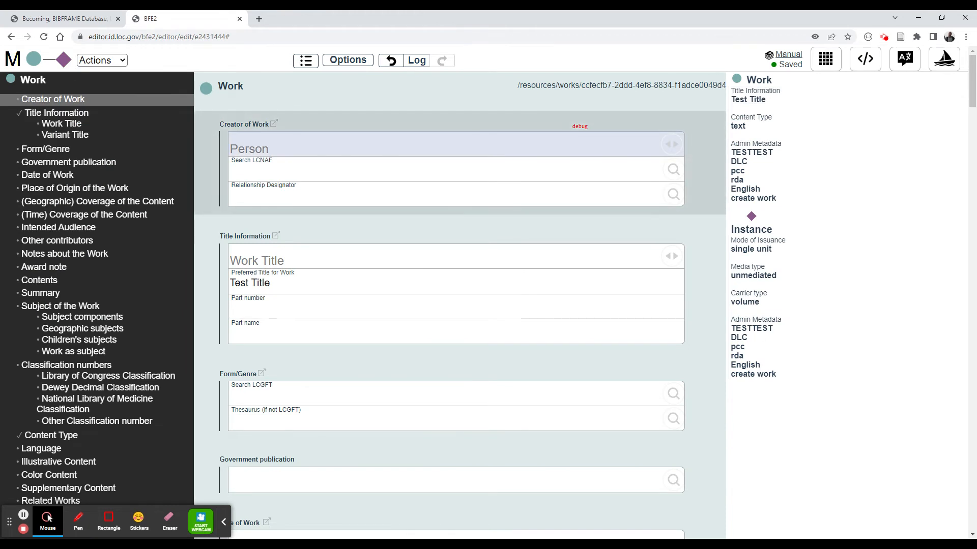
left_click(299, 279)
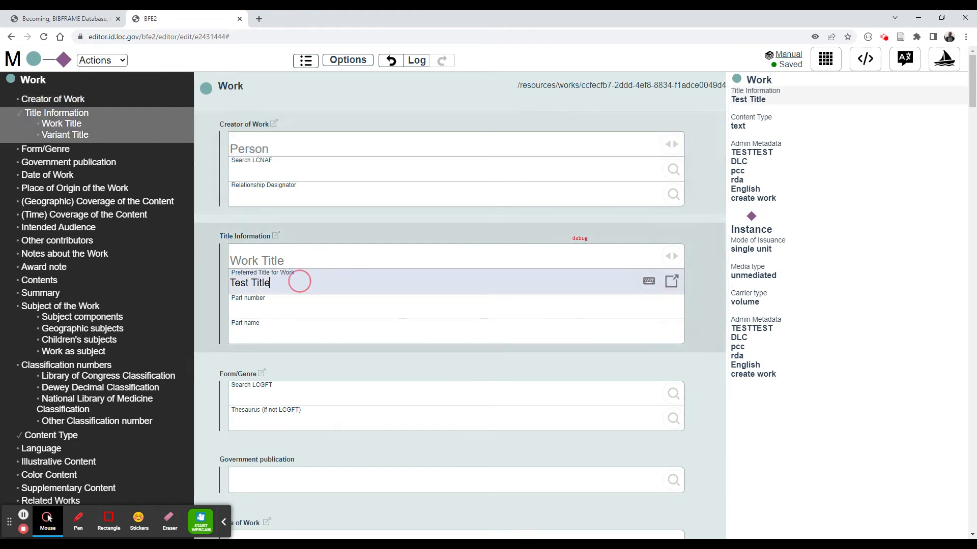
- Save the record as template "Just title but use both titles" with Title Information set to keep Both
left_click(825, 60)
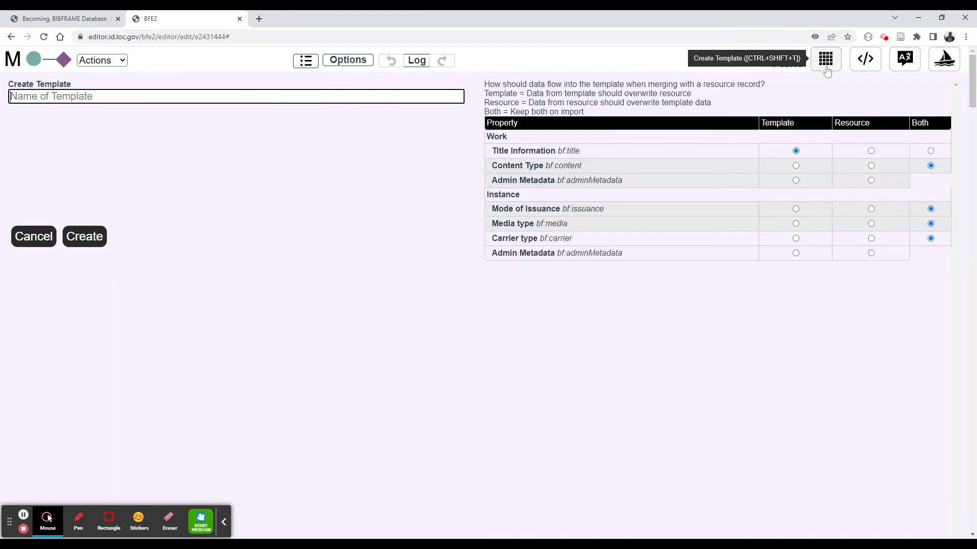
left_click(931, 151)
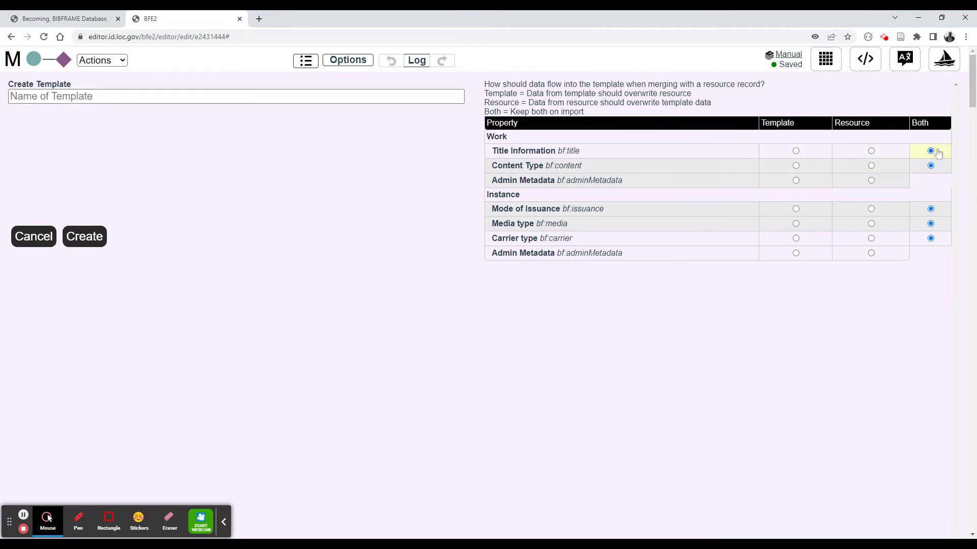
left_click(348, 96)
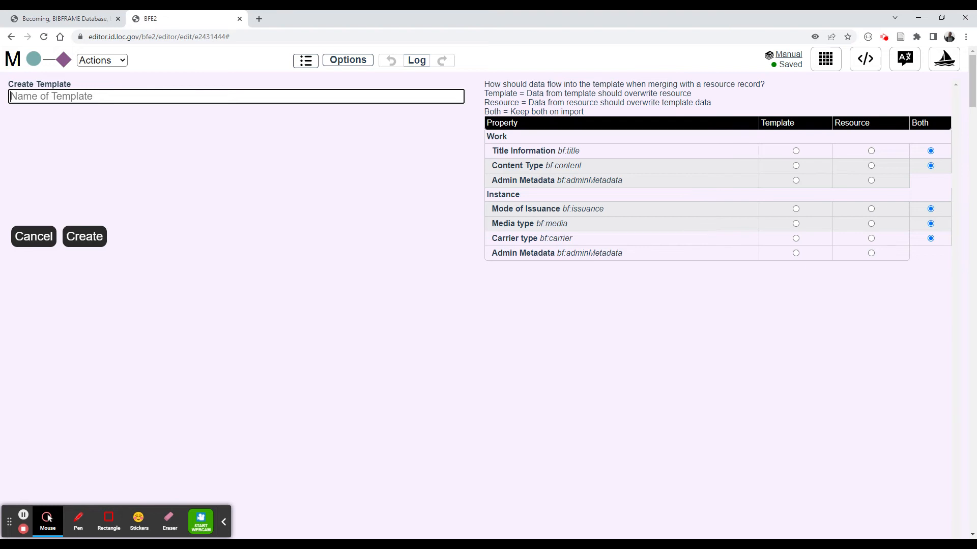
type("Just title but ")
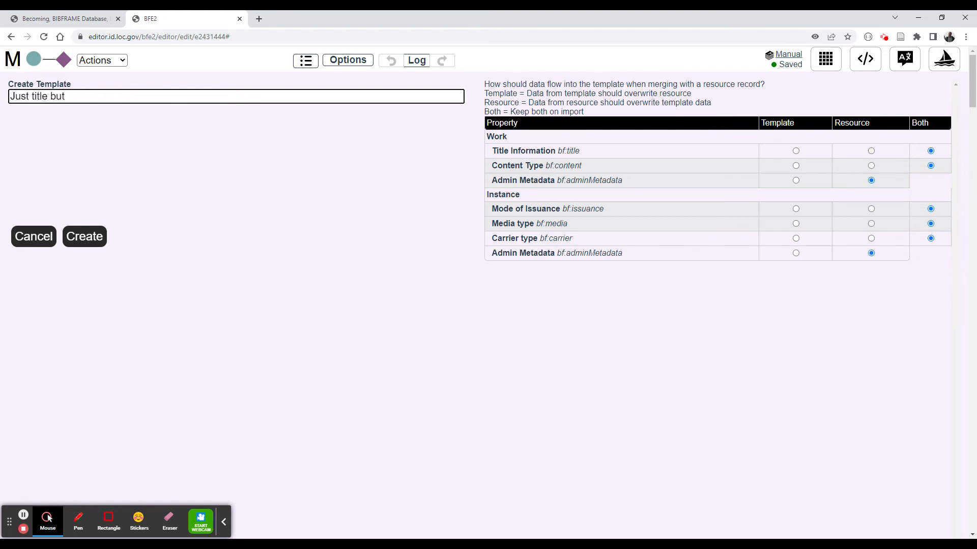
type("use both titles")
left_click(84, 238)
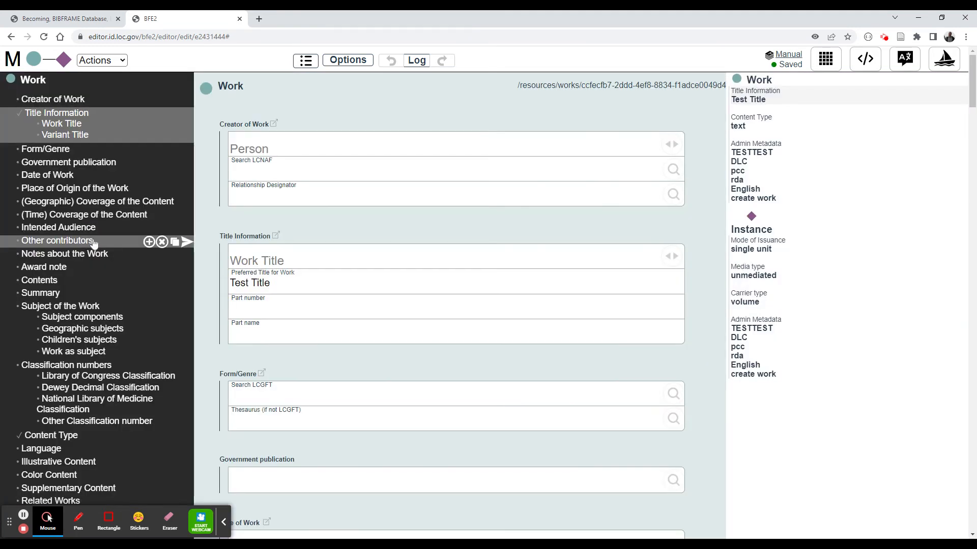
- Load the Becoming instance from BFDB into the "Just title but use both titles" template
left_click(19, 63)
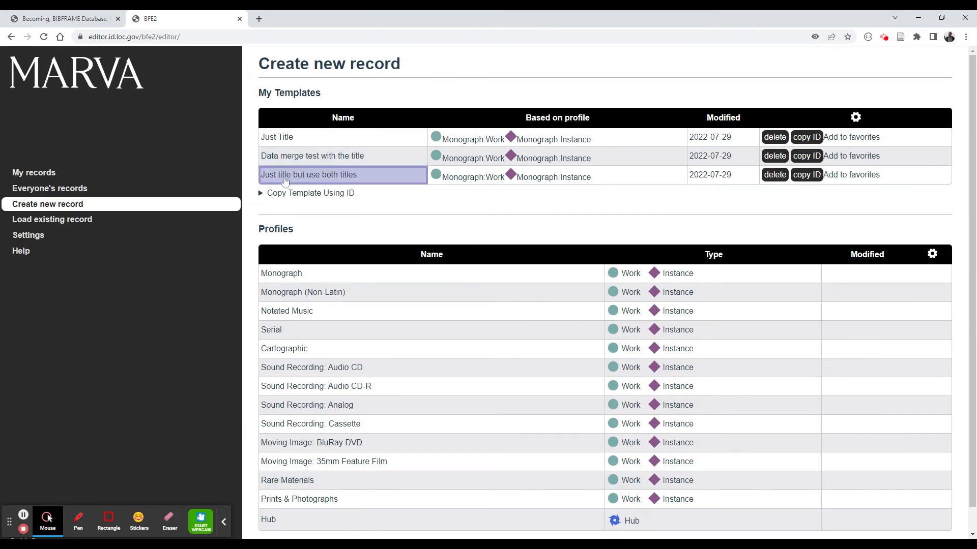
left_click(51, 224)
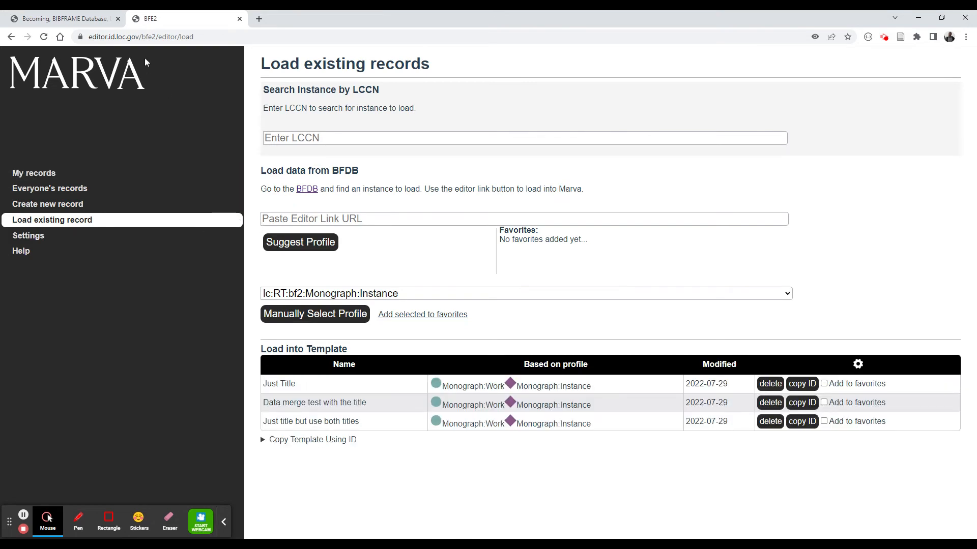
left_click(239, 20)
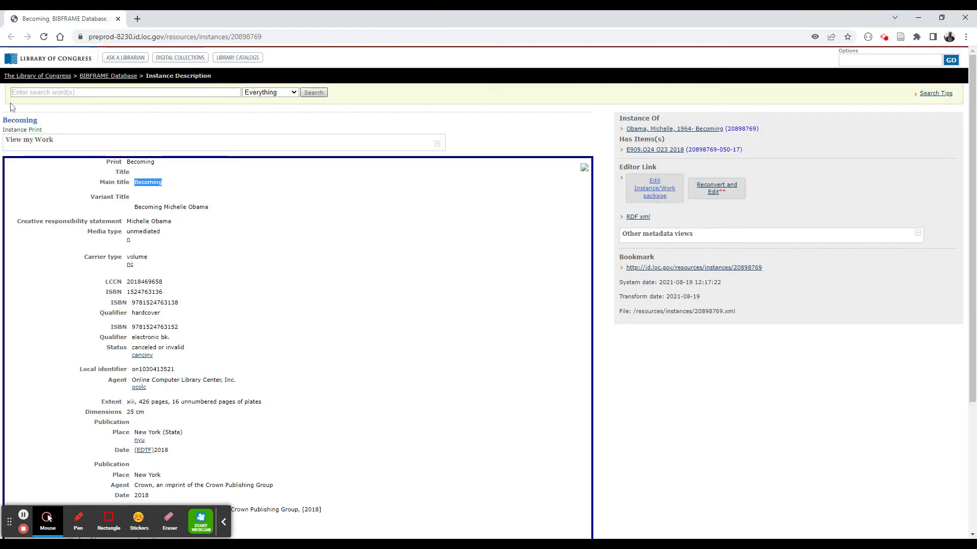
left_click(657, 194)
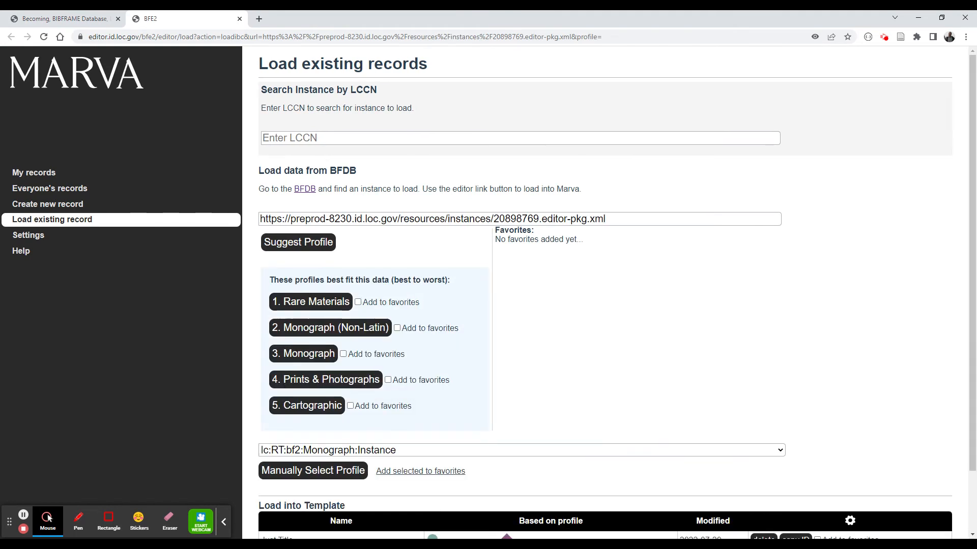
scroll(539, 194, "down", 2)
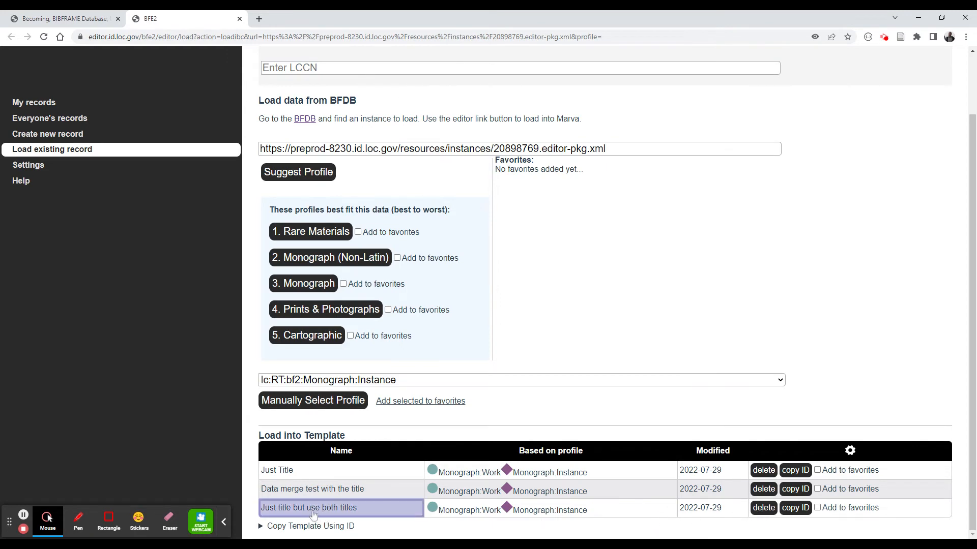
left_click(341, 517)
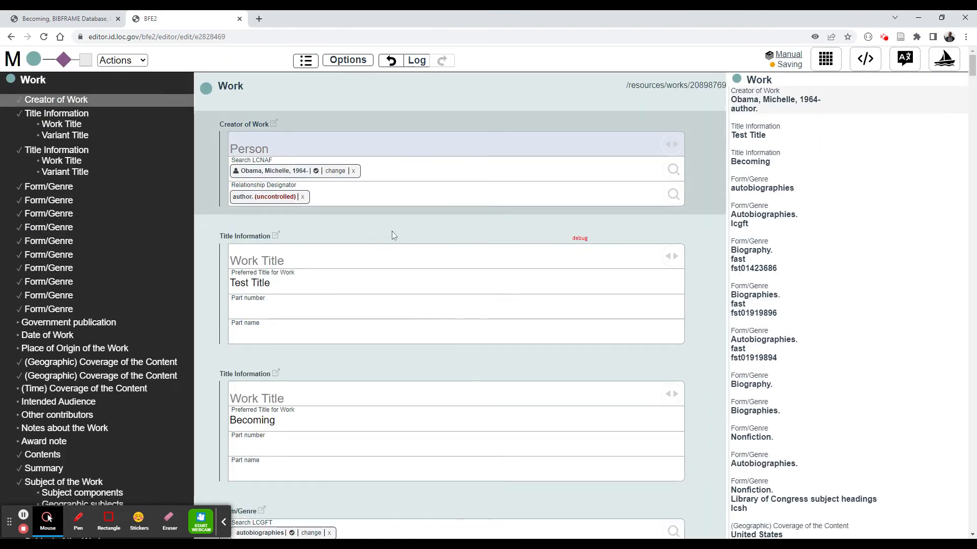
- Delete the "Test Title" Title Information, keeping only the Becoming title on the Work
left_click(292, 284)
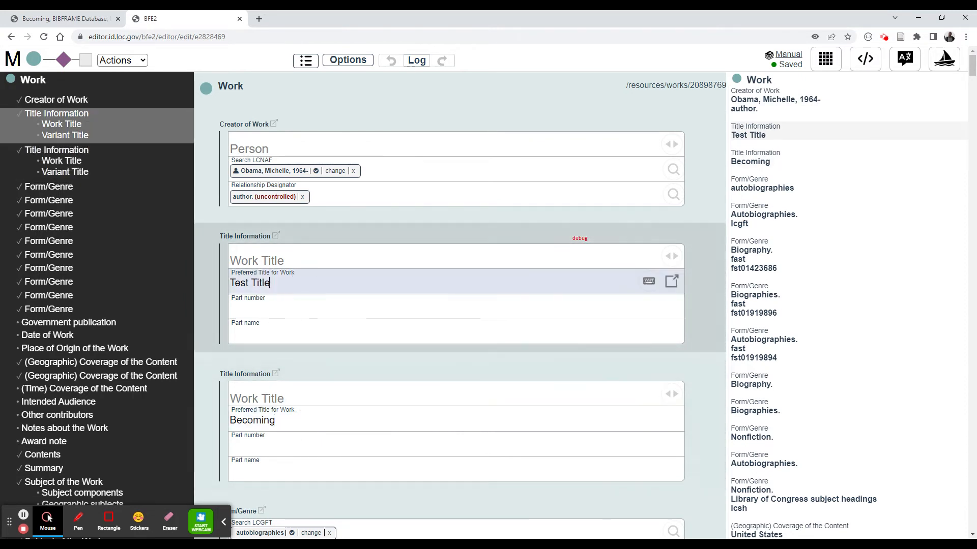
left_click(299, 419)
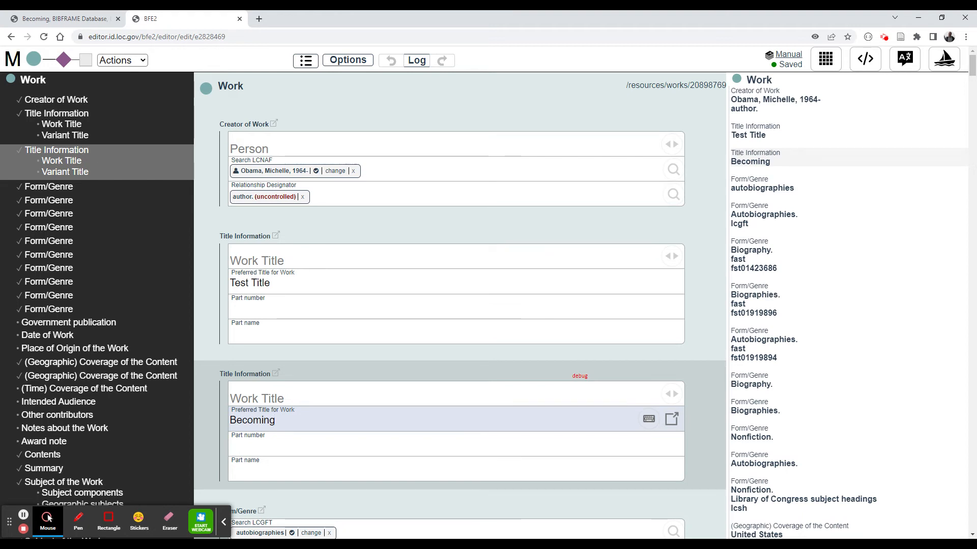
left_click(272, 283)
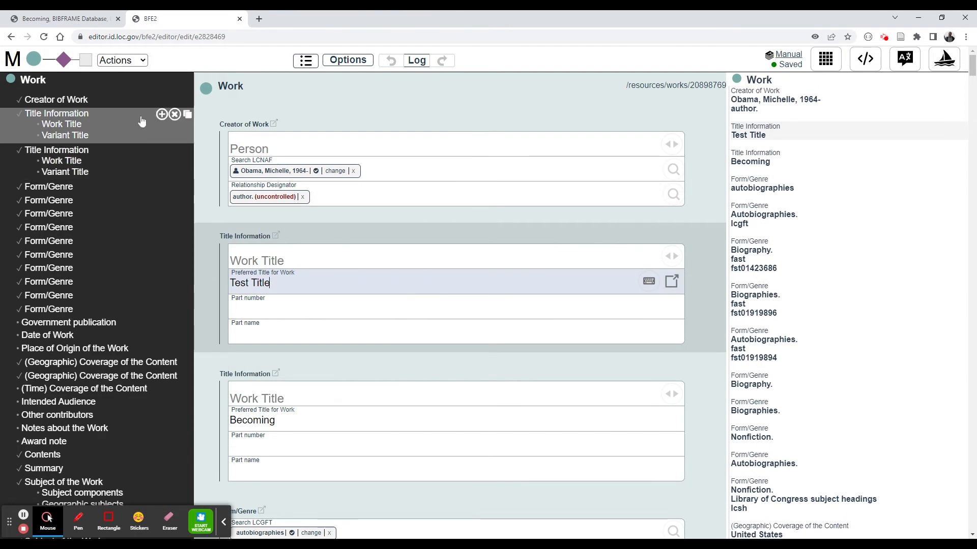
left_click(175, 115)
left_click(548, 98)
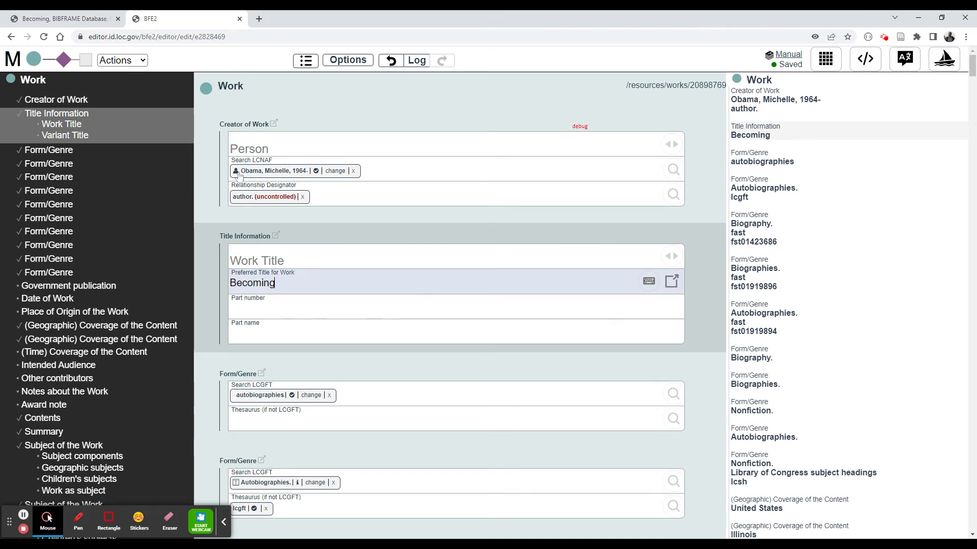
- Copy the ID of the "Just title but use both titles" template and paste it into the address bar to inspect it
left_click(13, 61)
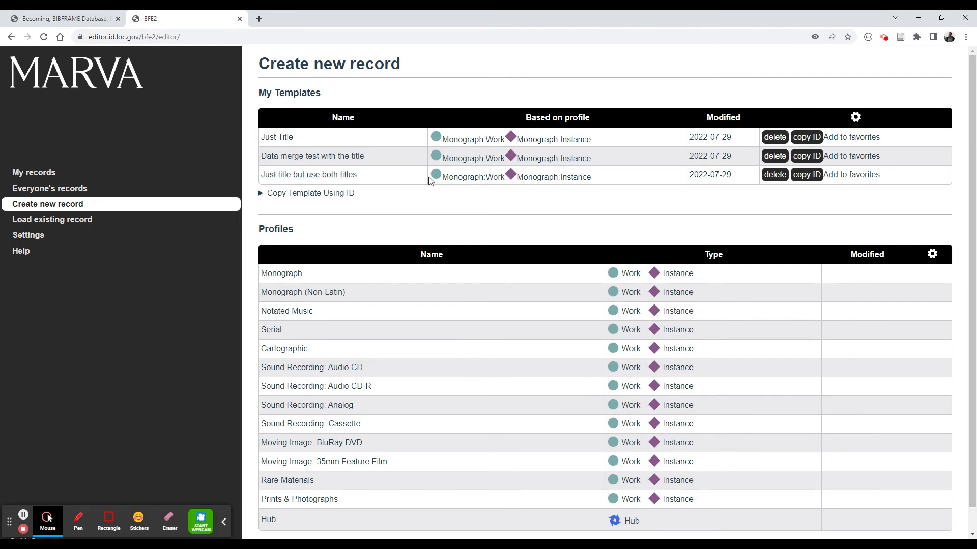
left_click(806, 178)
left_click(293, 36)
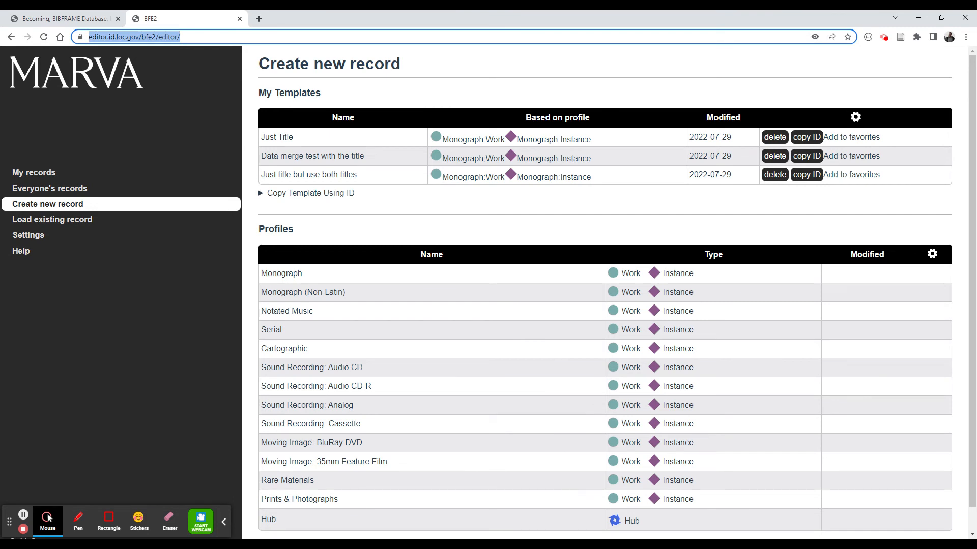
type("03445f7e56a5cdfb226d10b283b9b33c")
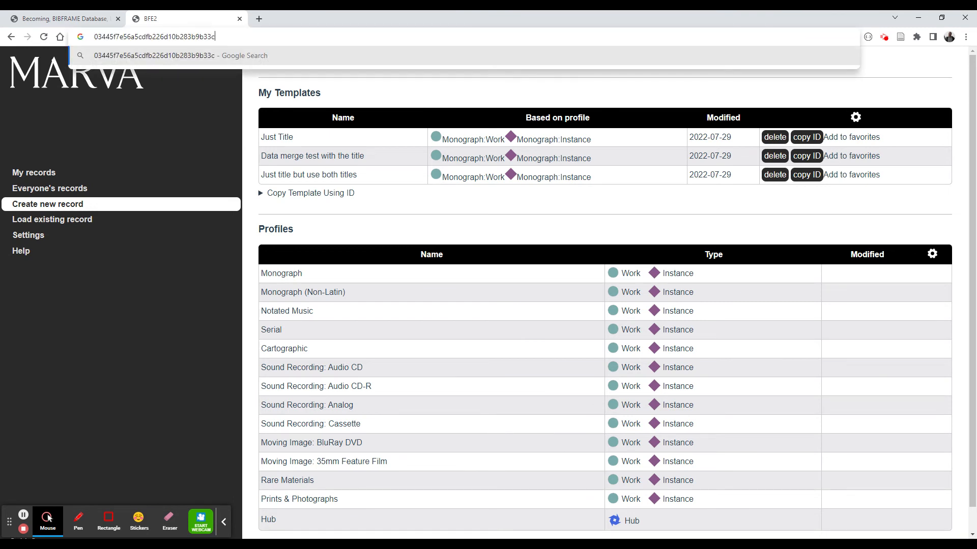
key("shift+Left")
key("shift+Left")
key("shift+Left")
key("shift+Left")
key("shift+Left")
key("shift+Left")
key("shift+Left")
key("shift+Left")
key("shift+Left")
key("shift+Left")
key("shift+Left")
key("shift+Left")
key("shift+Left")
key("shift+Left")
key("shift+Left")
key("shift+Left")
key("shift+Left")
key("shift+Left")
key("shift+Left")
key("shift+Left")
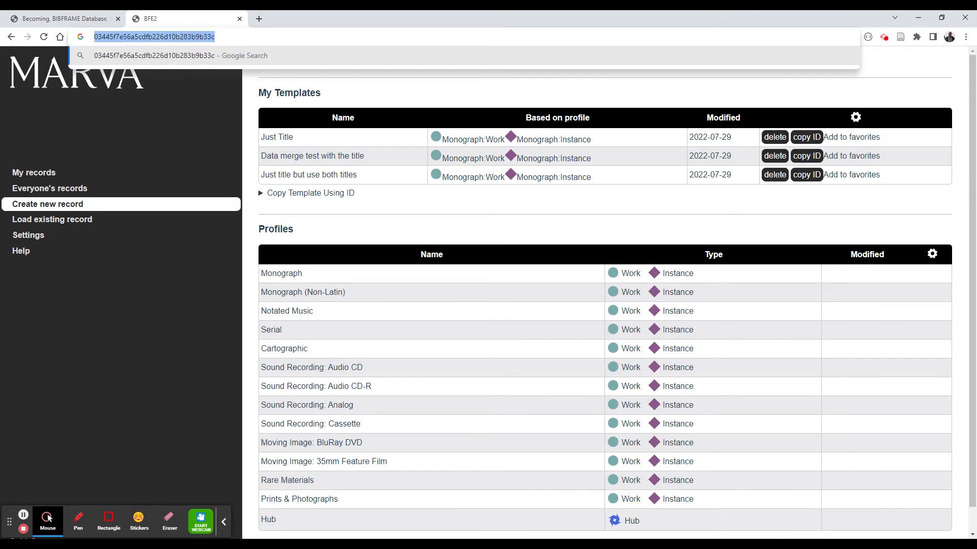
key("Right")
key("shift+Left")
key("shift+Left")
key("shift+Left")
key("shift+Left")
key("shift+Left")
key("shift+Left")
key("shift+Left")
key("shift+Left")
key("shift+Left")
key("shift+Left")
key("shift+Left")
key("shift+Left")
key("shift+Left")
key("shift+Left")
key("shift+Left")
key("shift+Left")
key("shift+Left")
key("shift+Left")
key("shift+Left")
key("shift+Left")
key("ctrl+c")
key("Escape")
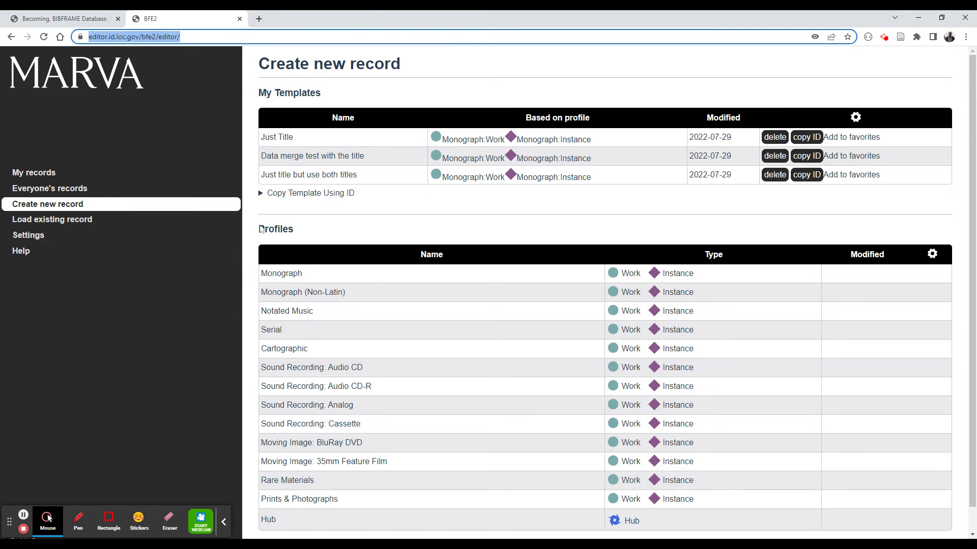
left_click(224, 521)
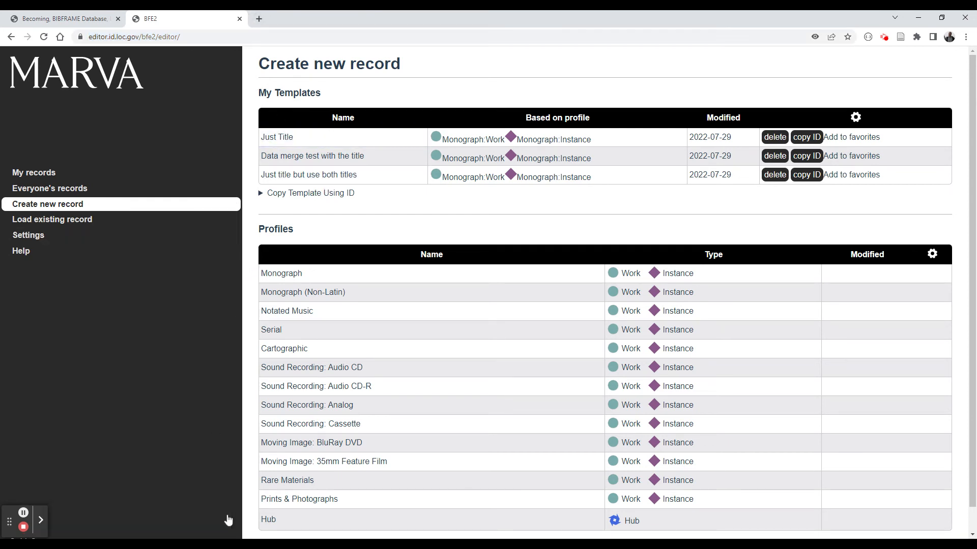
- Change the cataloger ID to a different user's ID
double_click(380, 6)
scroll(135, 438, "down", 1)
left_click(142, 529)
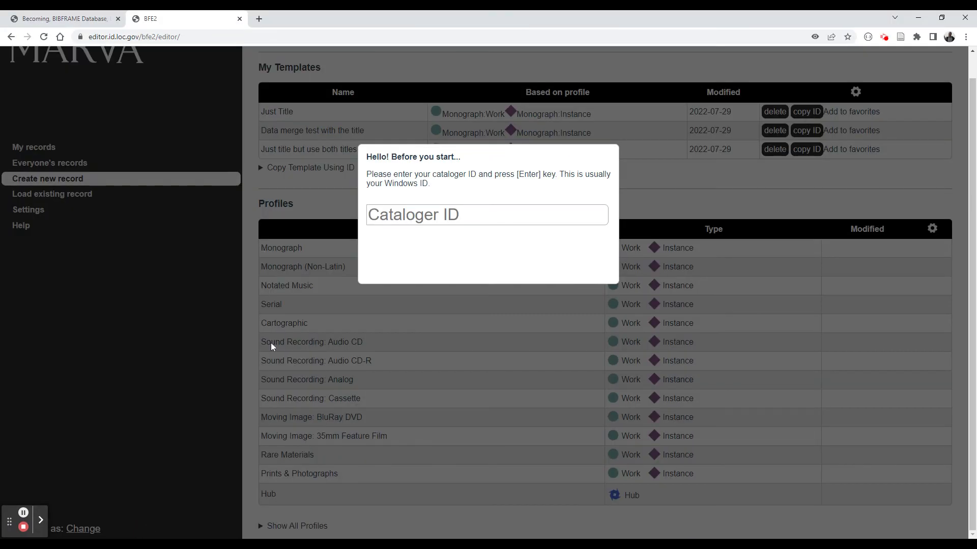
type("MAT")
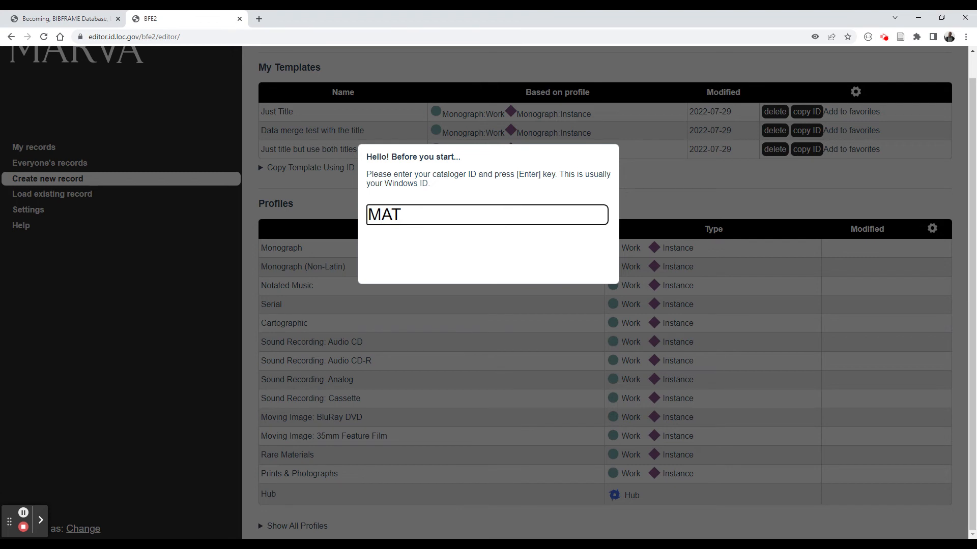
key("BackSpace")
type("tt2")
key("Return")
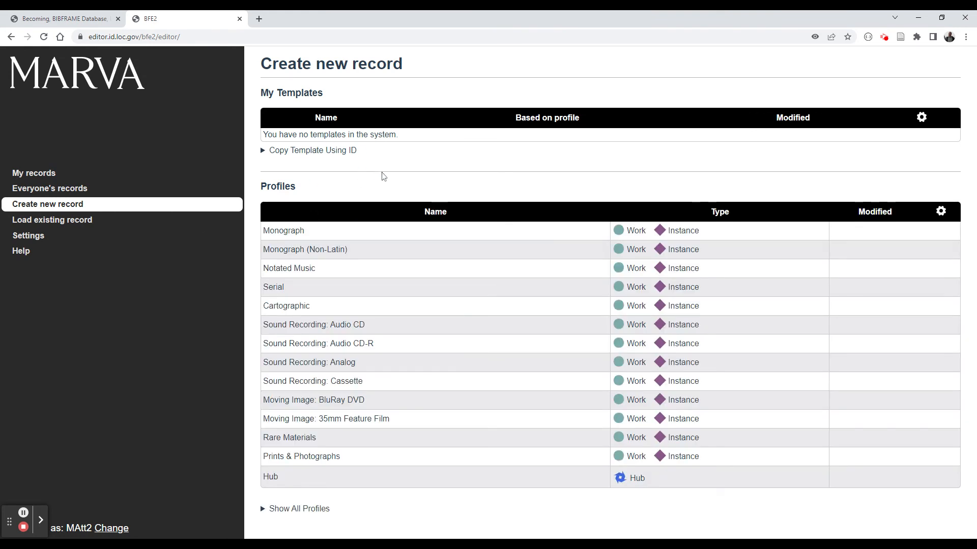
left_click(40, 520)
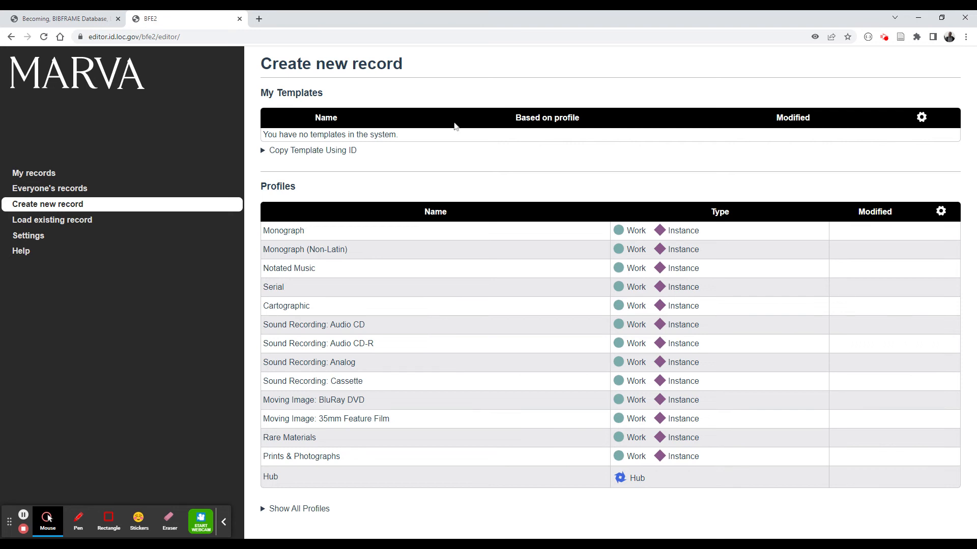
key("ctrl+l")
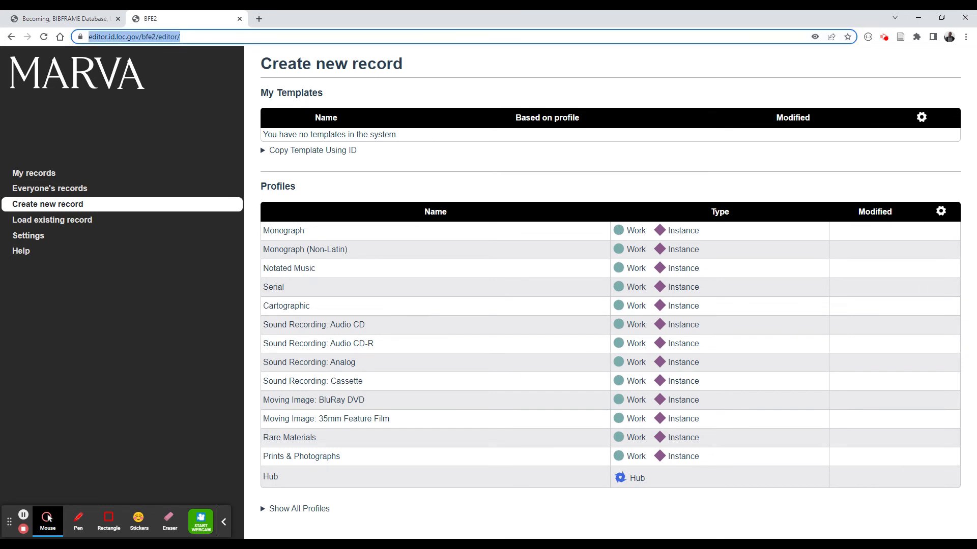
key("ctrl+v")
key("Escape")
left_click(466, 90)
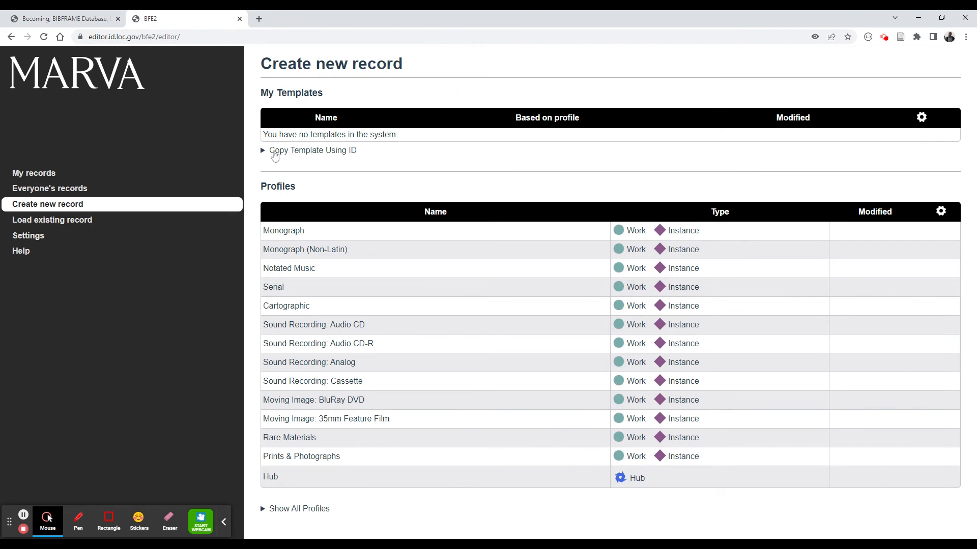
- Copy the "Just title but use both titles" template into this cataloger's templates by pasting its template ID
left_click(278, 151)
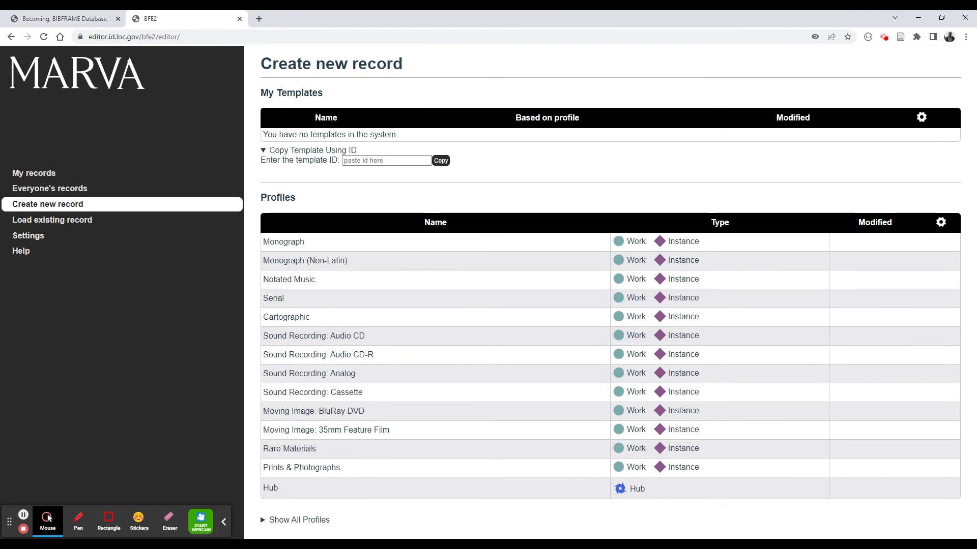
left_click(356, 160)
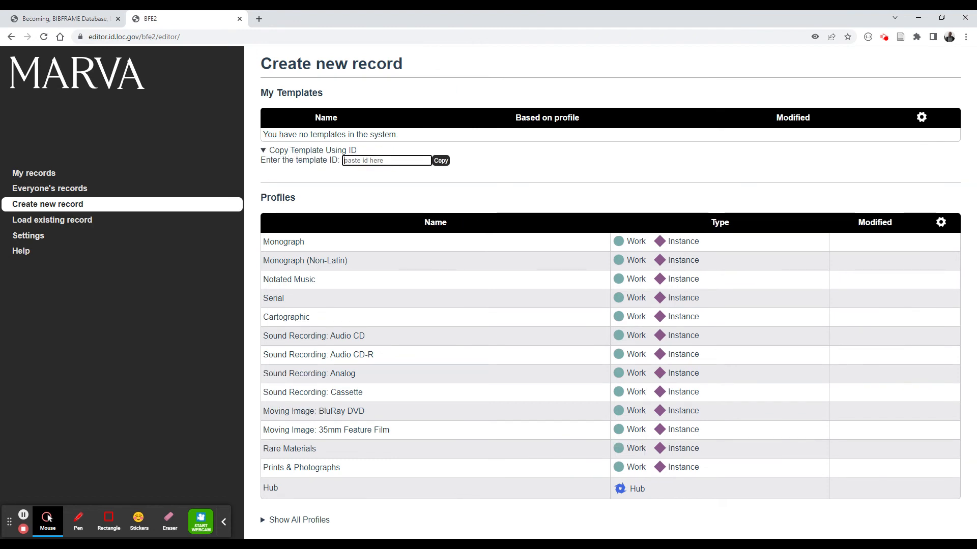
key("ctrl+v")
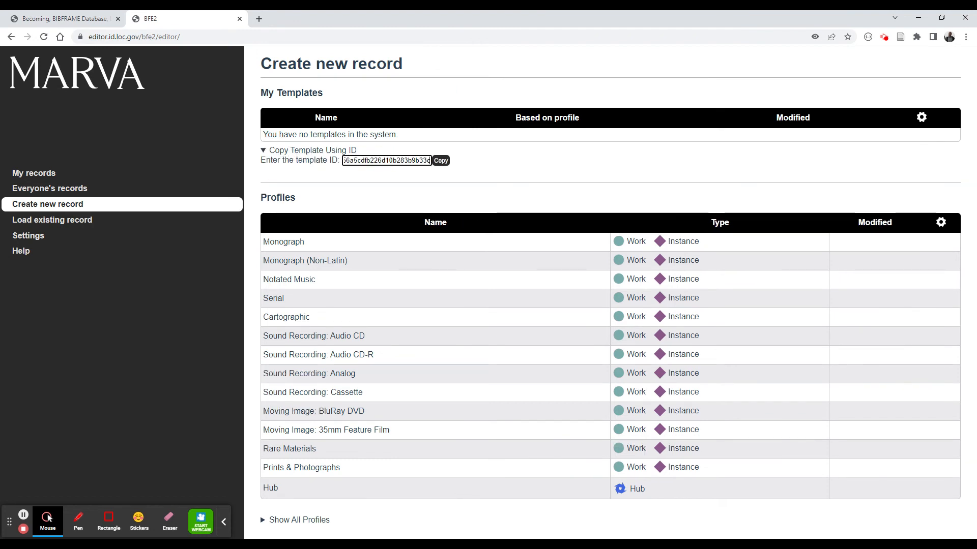
left_click(440, 160)
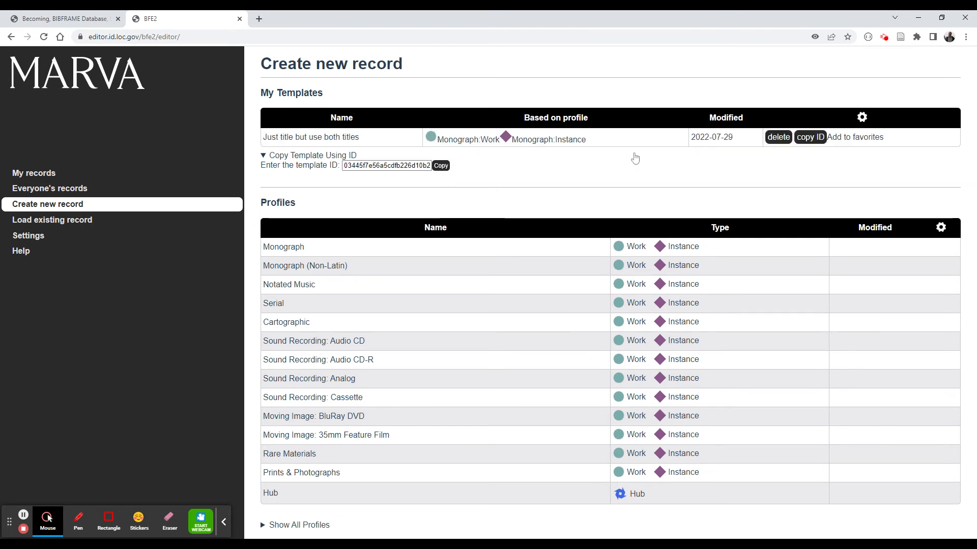
left_click(301, 157)
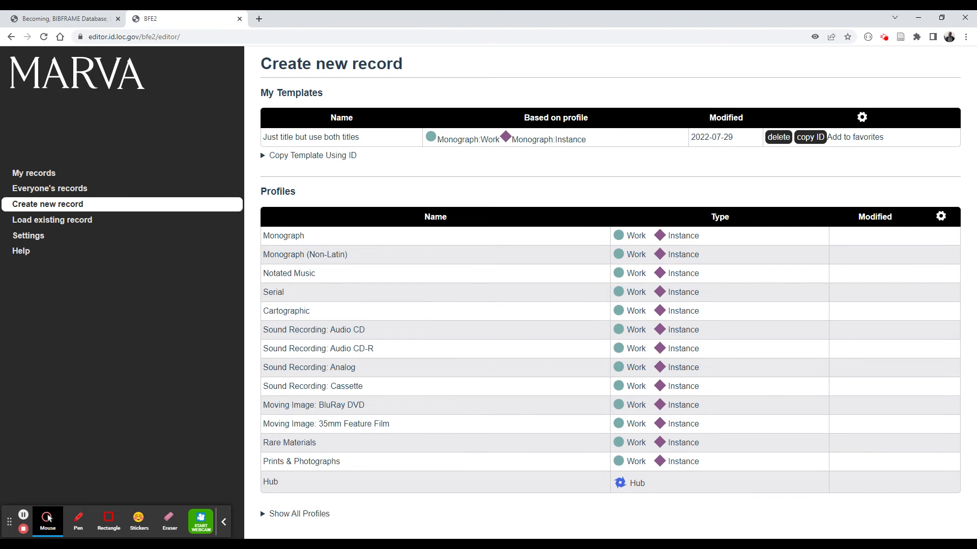
- Open the copied template in the editor to inspect its Work fields, then return to the start page
left_click(321, 137)
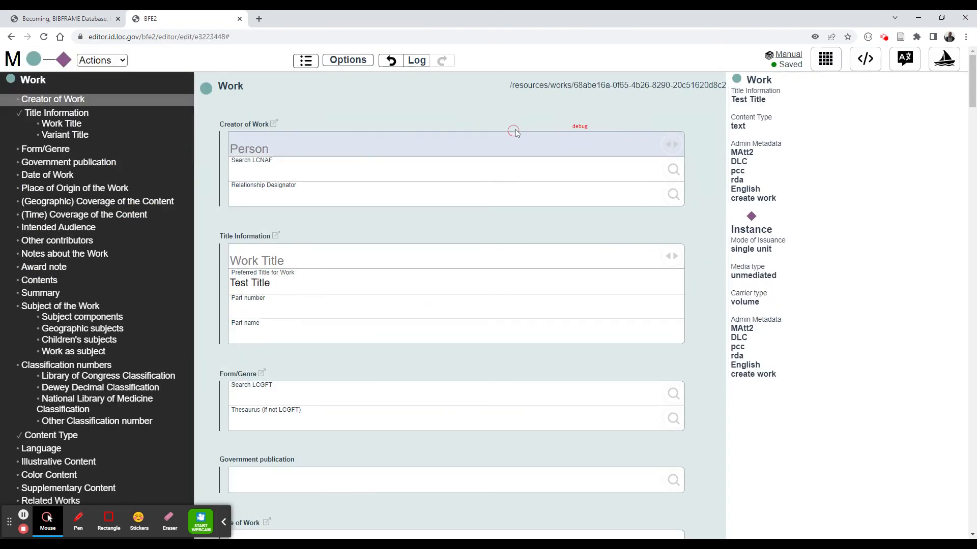
left_click(514, 131)
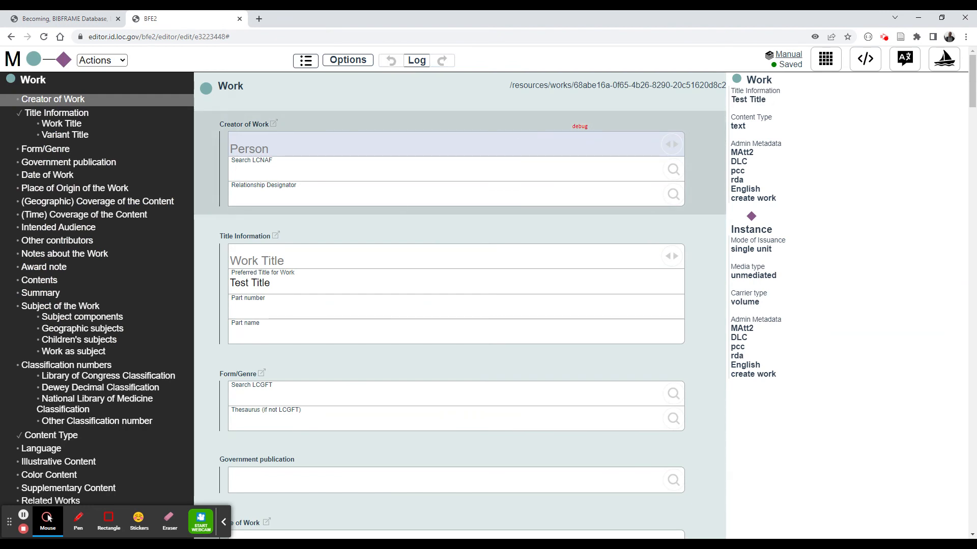
scroll(590, 244, "down", 5)
scroll(590, 245, "up", 2)
scroll(470, 127, "up", 3)
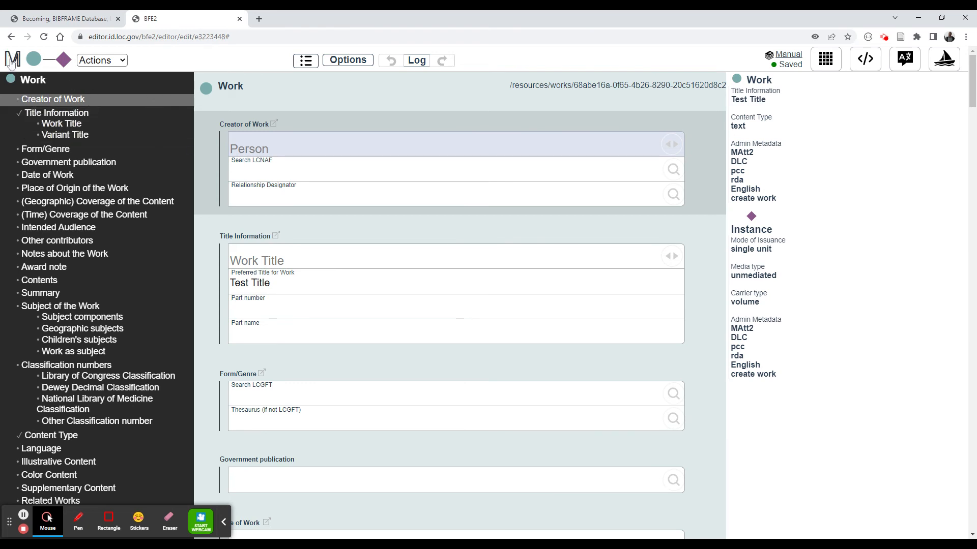
left_click(17, 59)
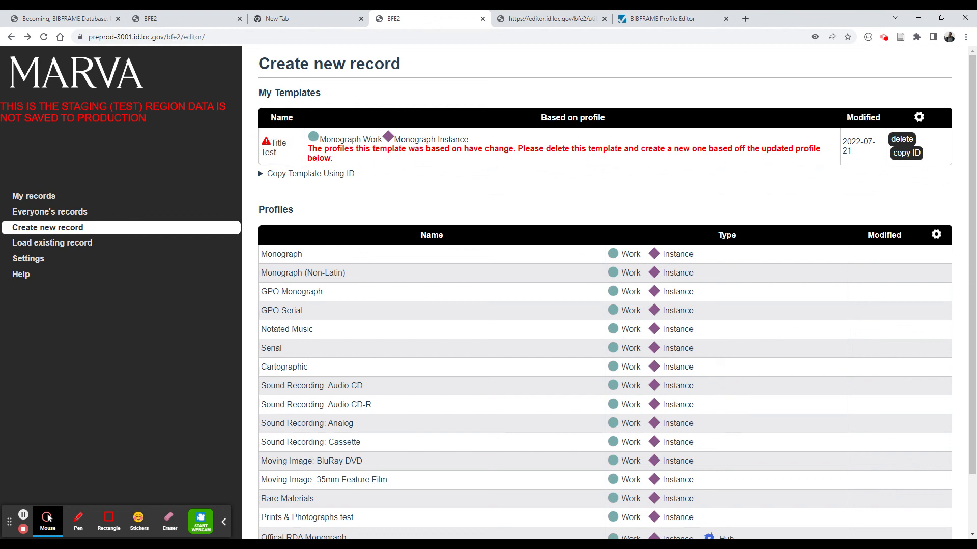
- Delete the outdated "Title Test" template on the staging site
left_click_drag(301, 148, 430, 158)
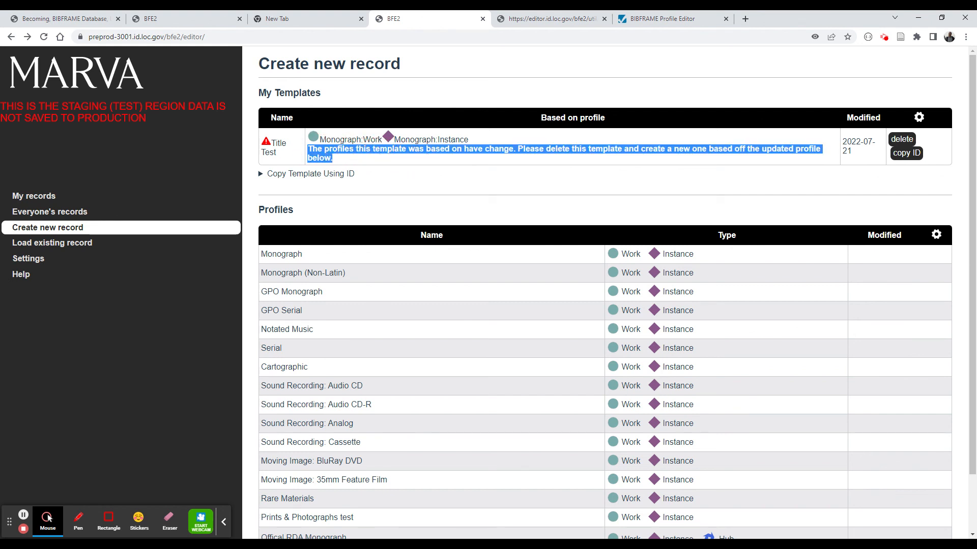
left_click(430, 158)
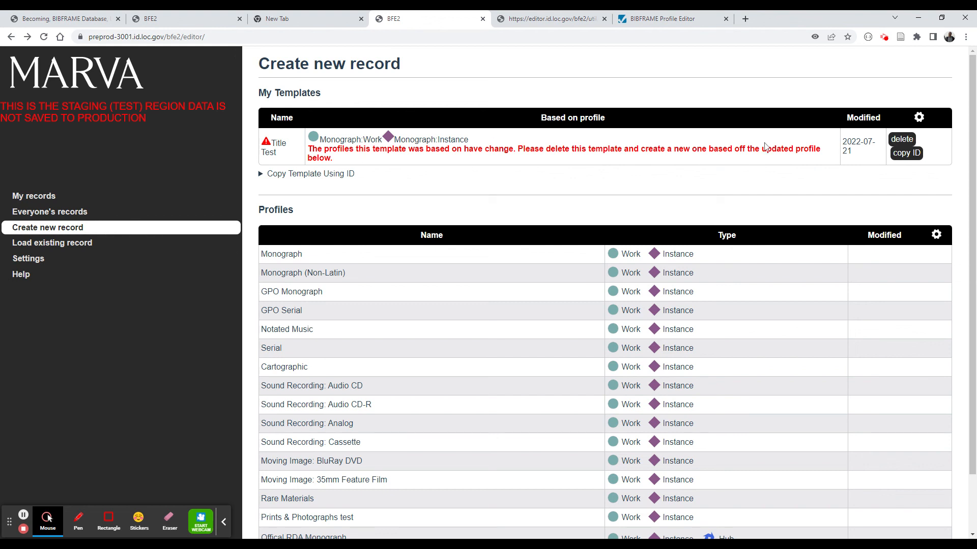
left_click(902, 140)
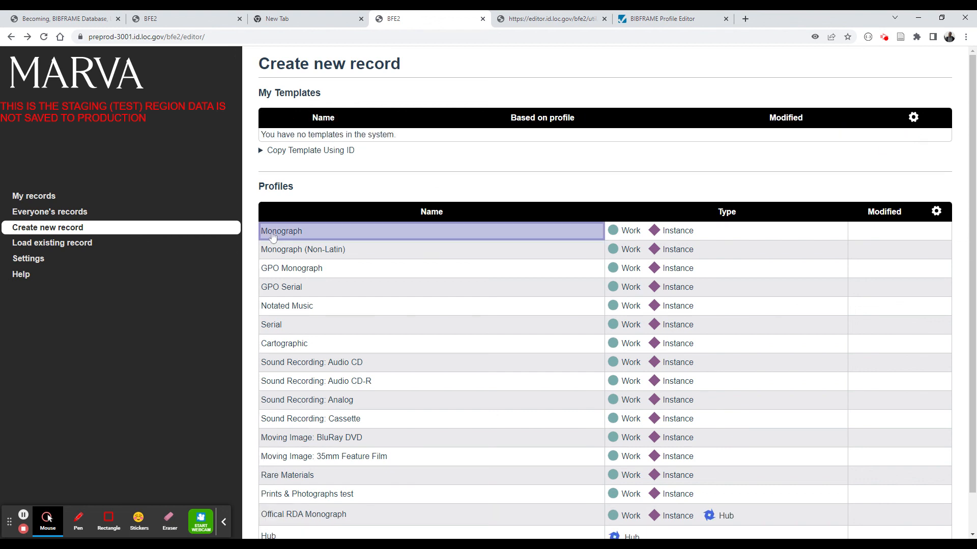
- Start a new Monograph record from the updated profile, then switch back to the production editor tab
left_click(275, 234)
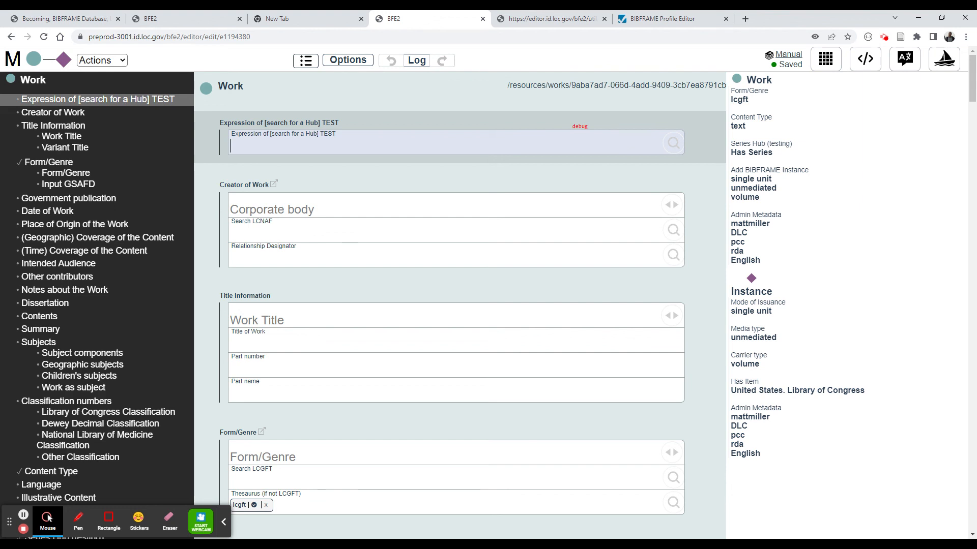
left_click(165, 16)
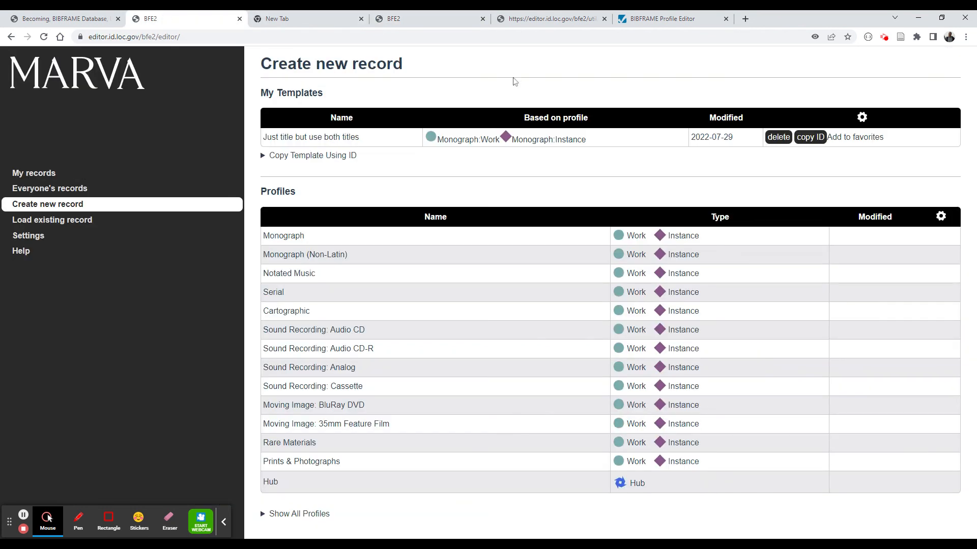